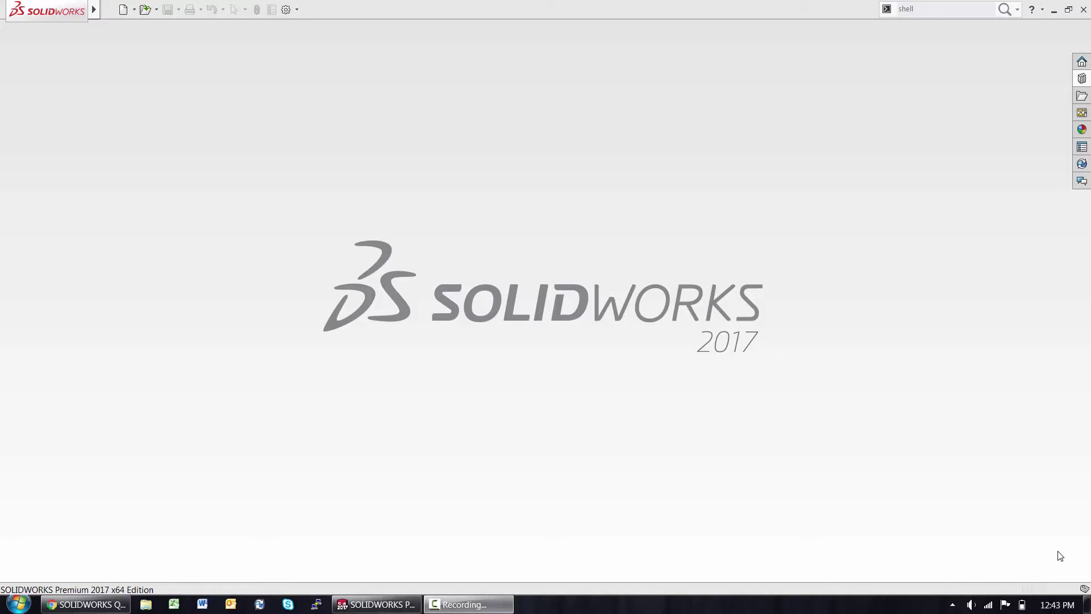
# Step: Check the GoEngineer Knowledge Base page in the browser alongside the tutorial video
pyautogui.click(93, 607)
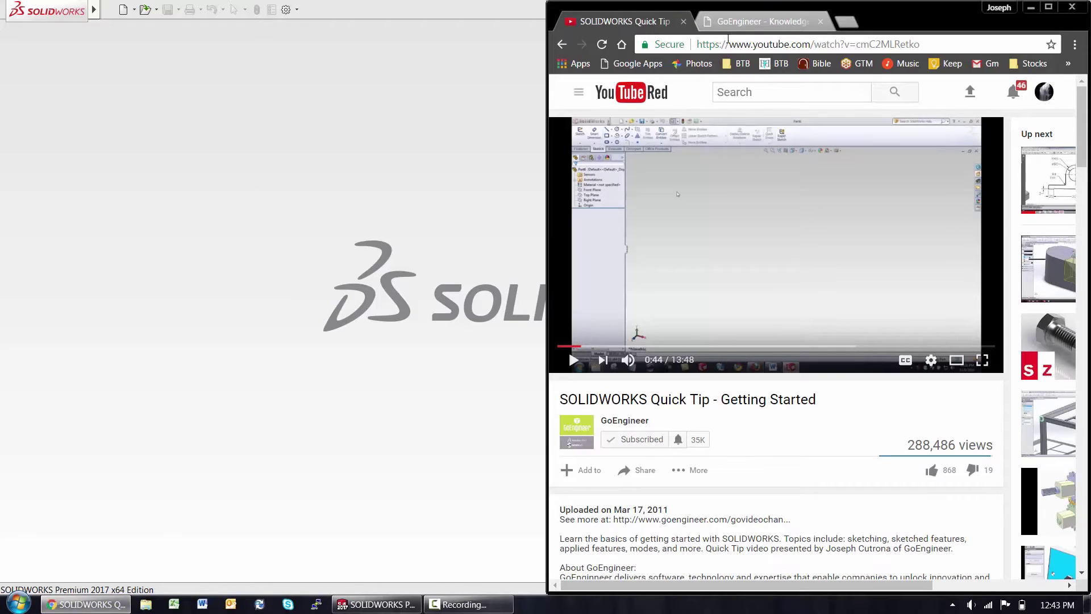
pyautogui.click(737, 21)
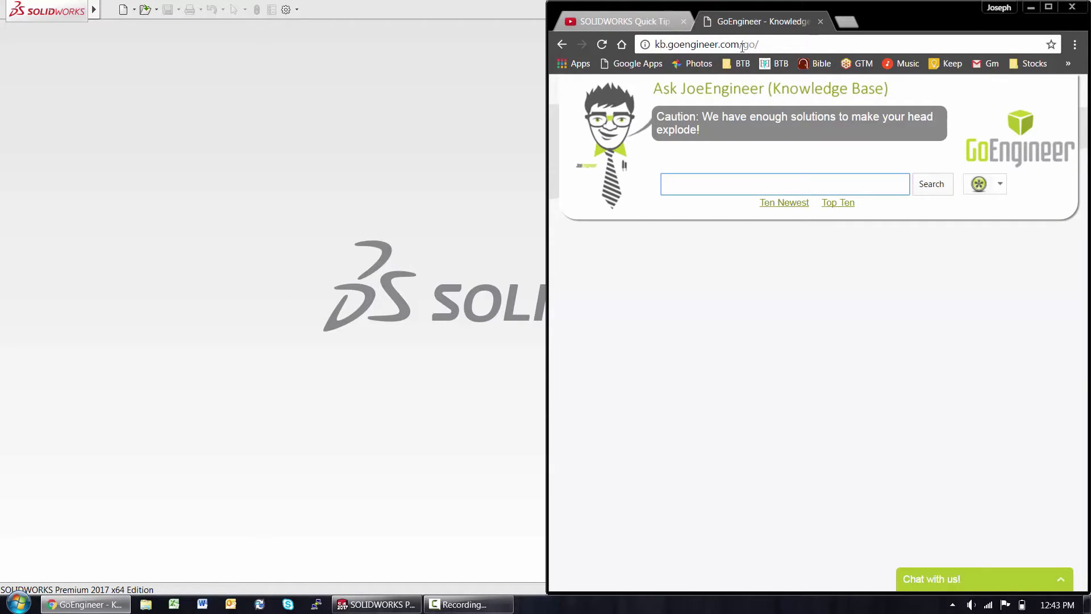
pyautogui.click(695, 188)
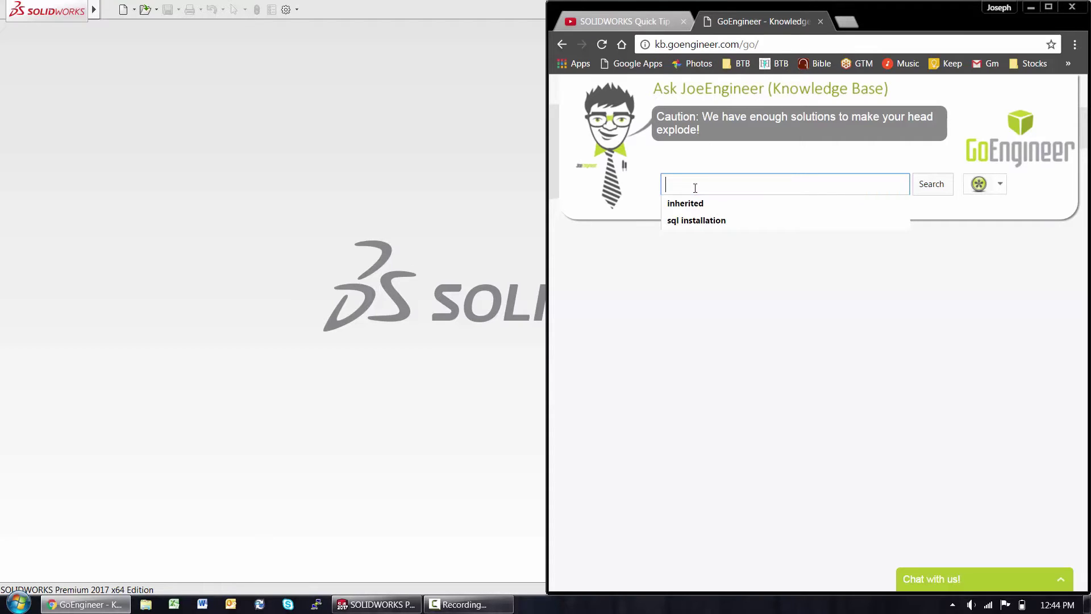
# Step: Create a new part and save it as Part5
pyautogui.click(151, 50)
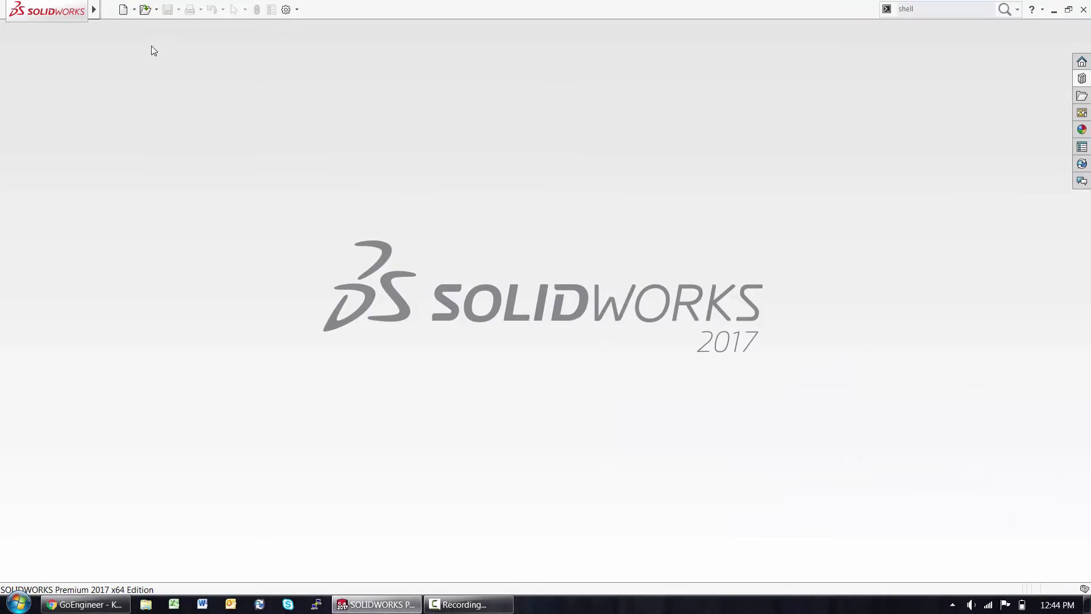
pyautogui.click(125, 11)
pyautogui.press('Return')
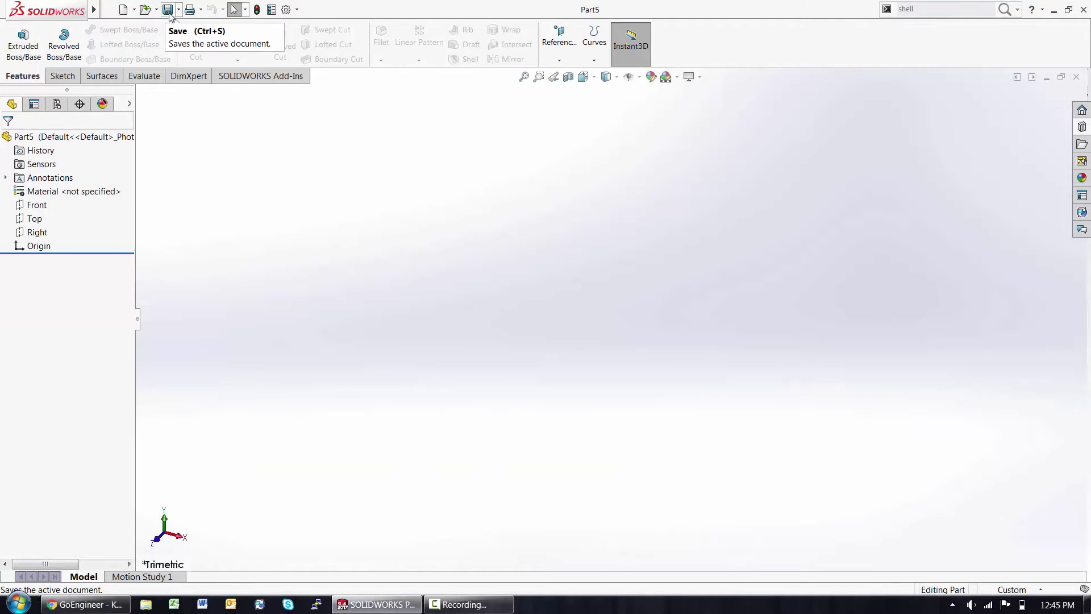
pyautogui.click(169, 10)
pyautogui.press('Return')
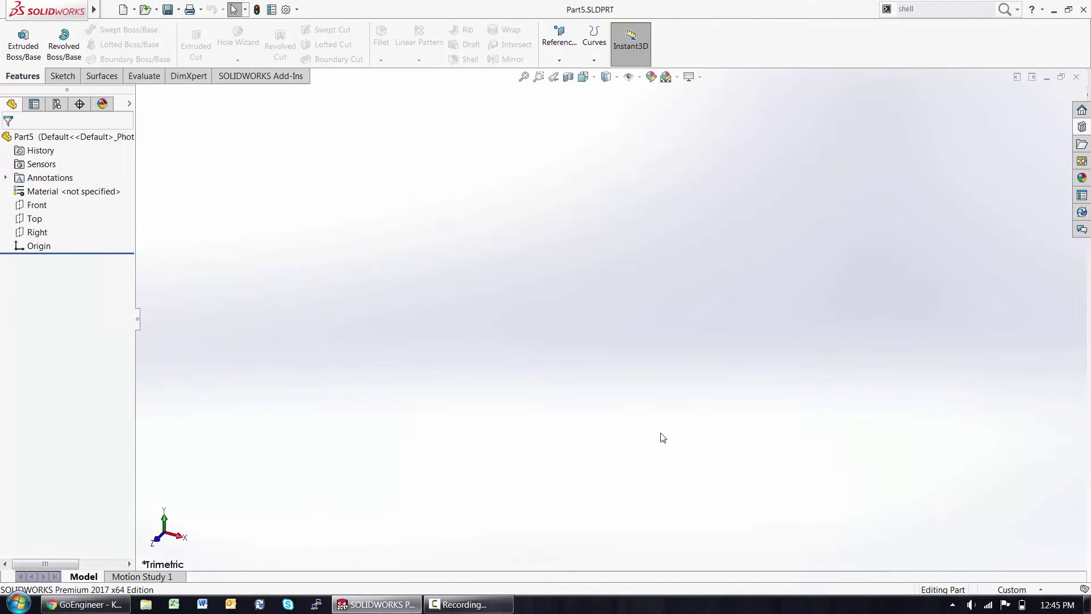
# Step: Start an extruded boss with its sketch on the Front plane
pyautogui.click(23, 46)
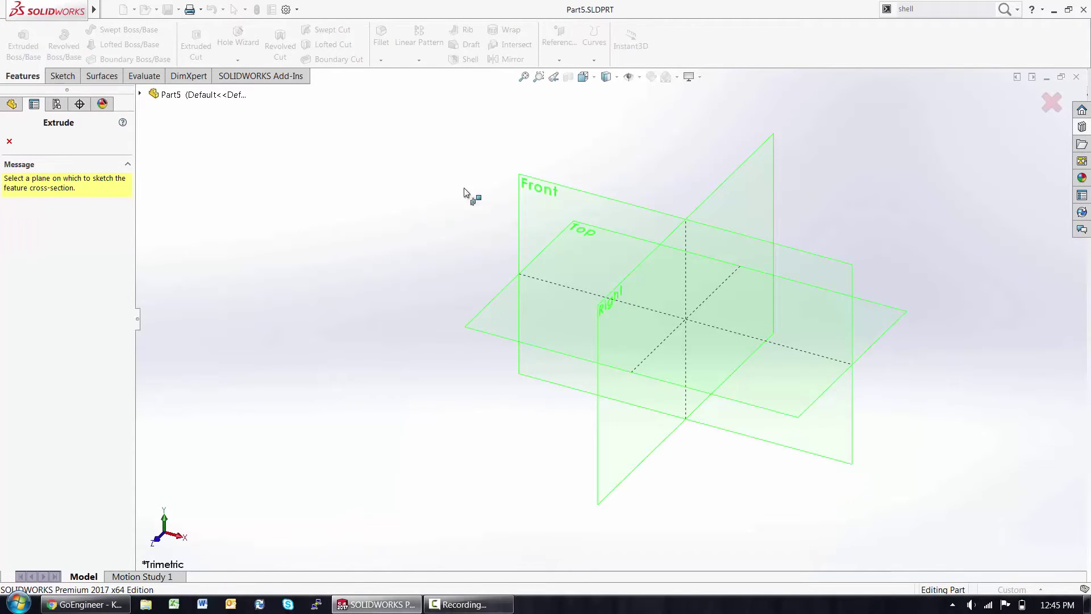
pyautogui.click(530, 196)
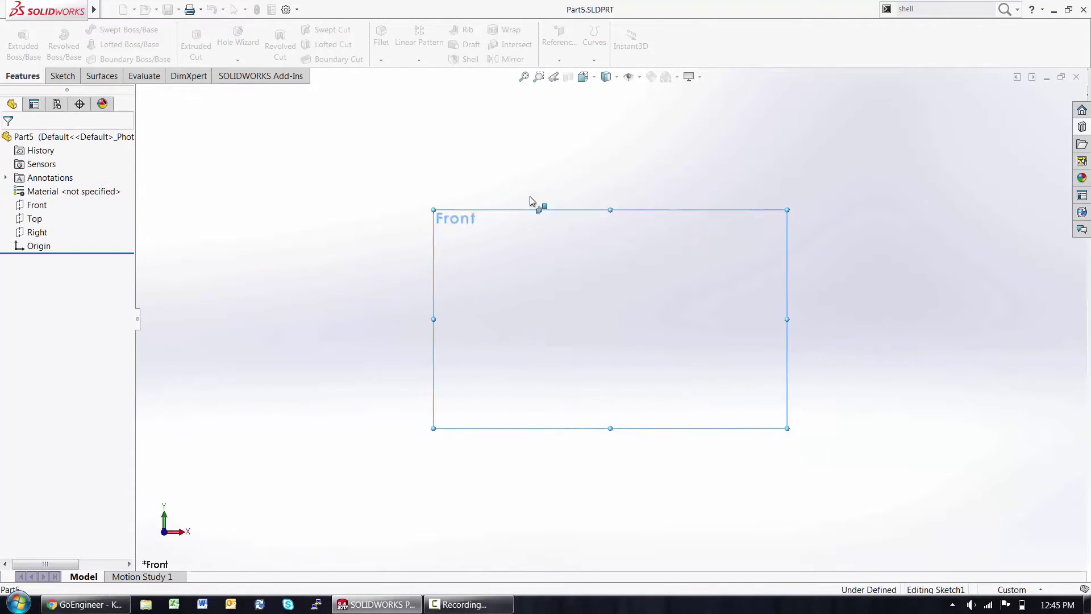
pyautogui.moveTo(523, 257)
pyautogui.mouseDown(button='right')
pyautogui.moveTo(544, 254)
pyautogui.moveTo(532, 282)
pyautogui.moveTo(485, 254)
pyautogui.moveTo(526, 236)
pyautogui.moveTo(540, 256)
pyautogui.moveTo(527, 273)
pyautogui.moveTo(507, 252)
pyautogui.moveTo(517, 234)
pyautogui.moveTo(541, 252)
pyautogui.moveTo(522, 273)
pyautogui.mouseUp(button='right')
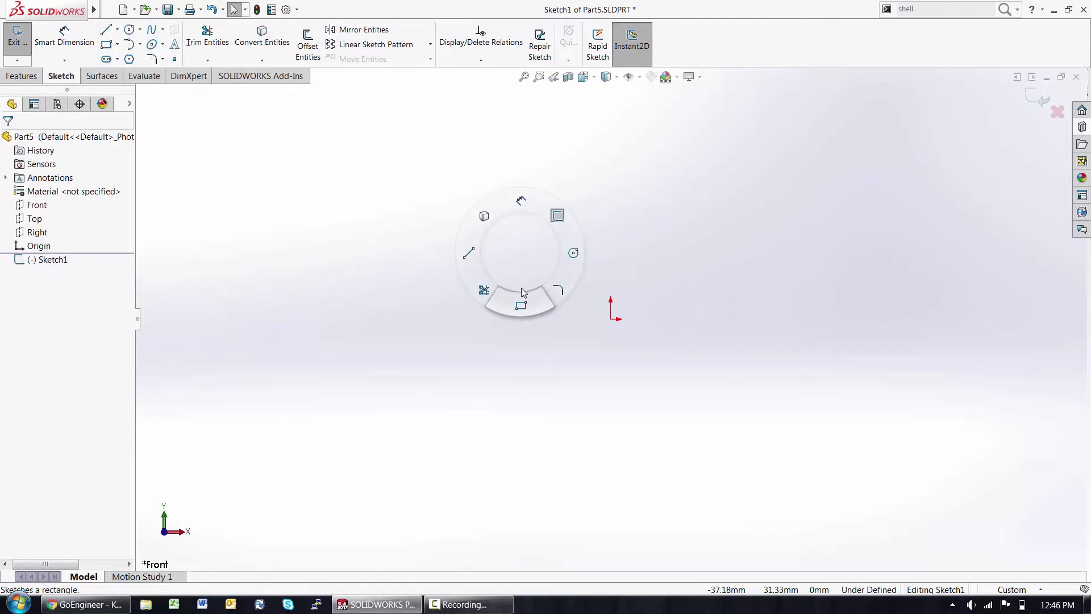
# Step: Draw a rectangle from the origin and dimension it as a 120 mm square
pyautogui.moveTo(521, 291); pyautogui.dragTo(521, 295, button='right')
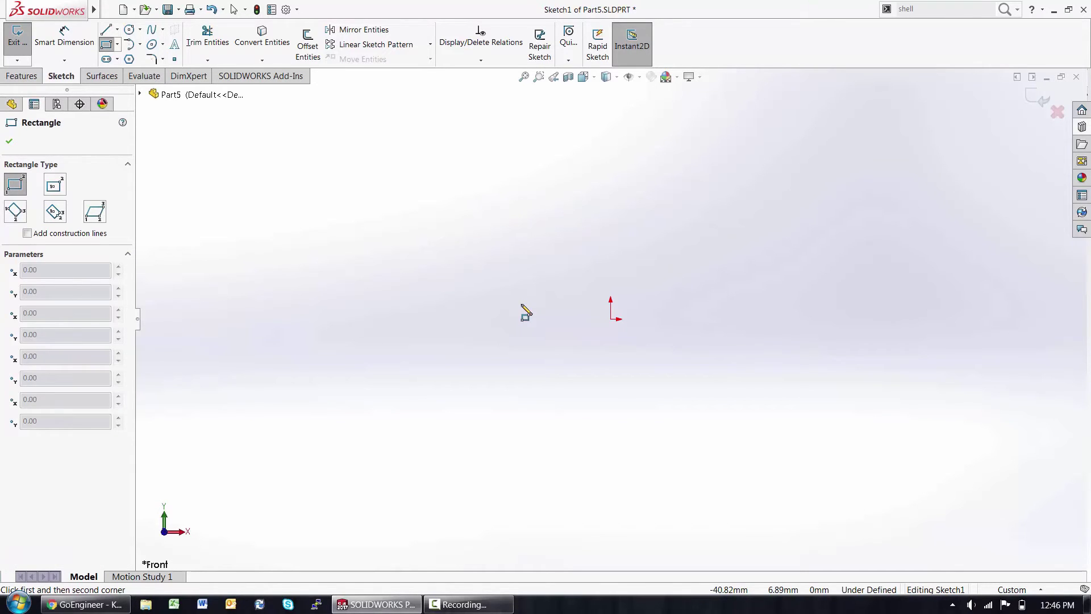
pyautogui.click(611, 319)
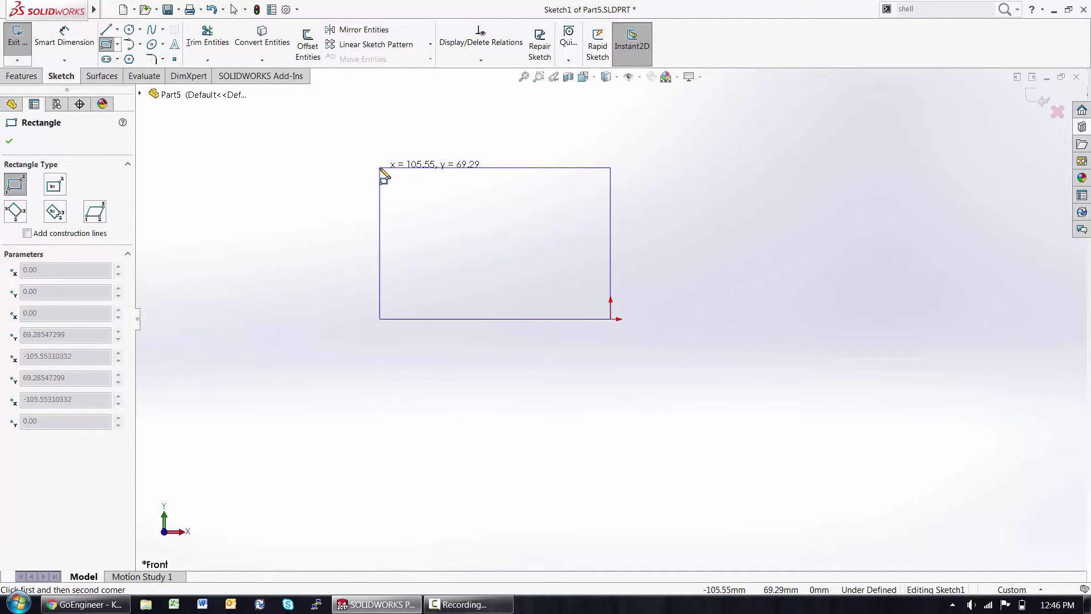
pyautogui.click(354, 147)
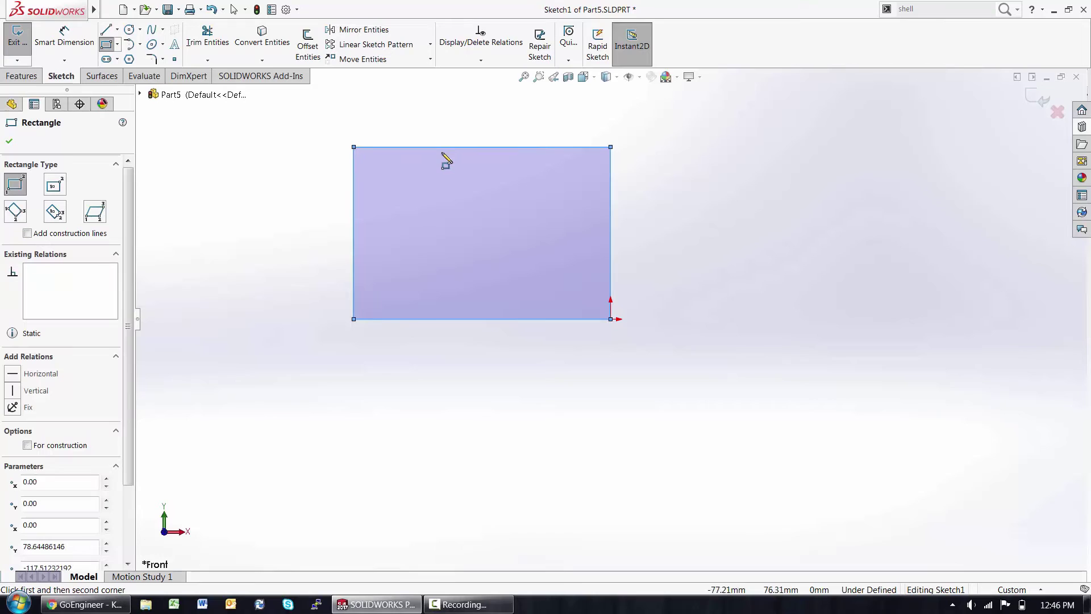
pyautogui.moveTo(444, 146); pyautogui.dragTo(450, 106, button='right')
pyautogui.click(471, 147)
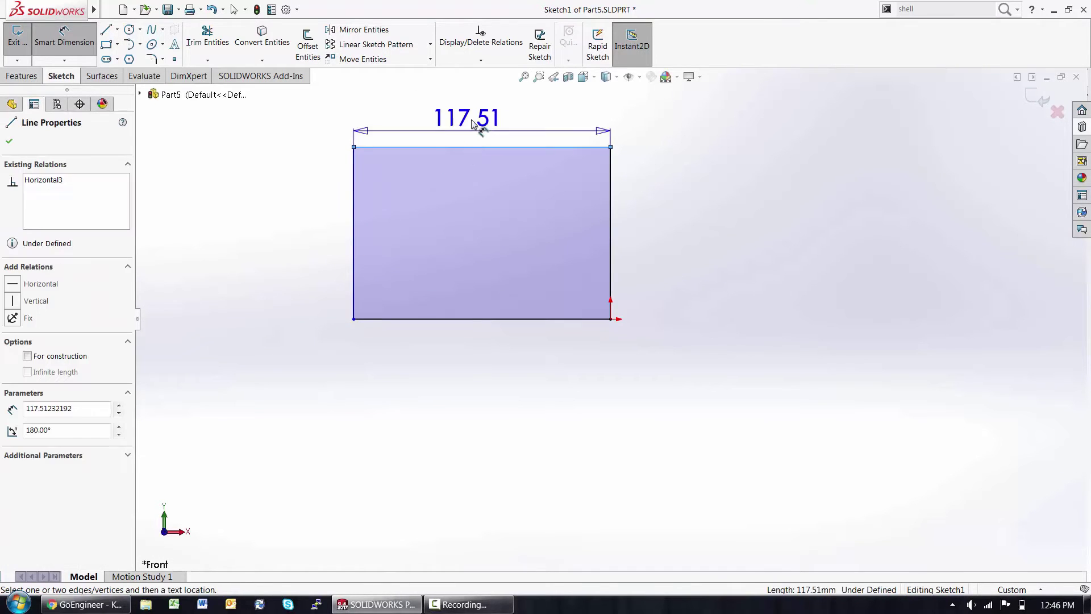
pyautogui.click(475, 112)
pyautogui.write('120')
pyautogui.press('Return')
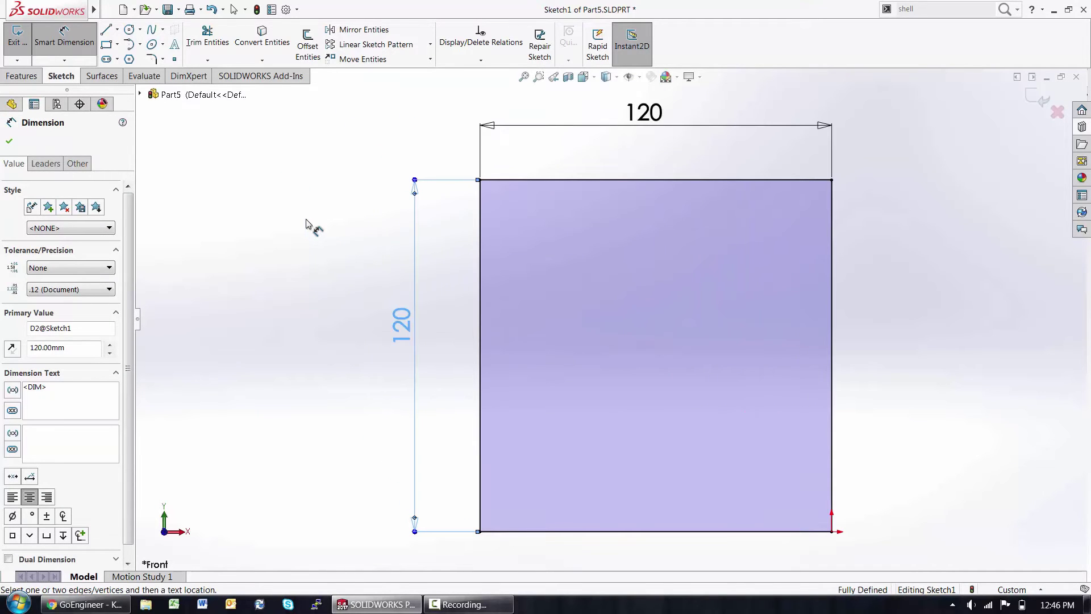
# Step: Extrude the square sketch 30 mm into a solid plate
pyautogui.click(64, 36)
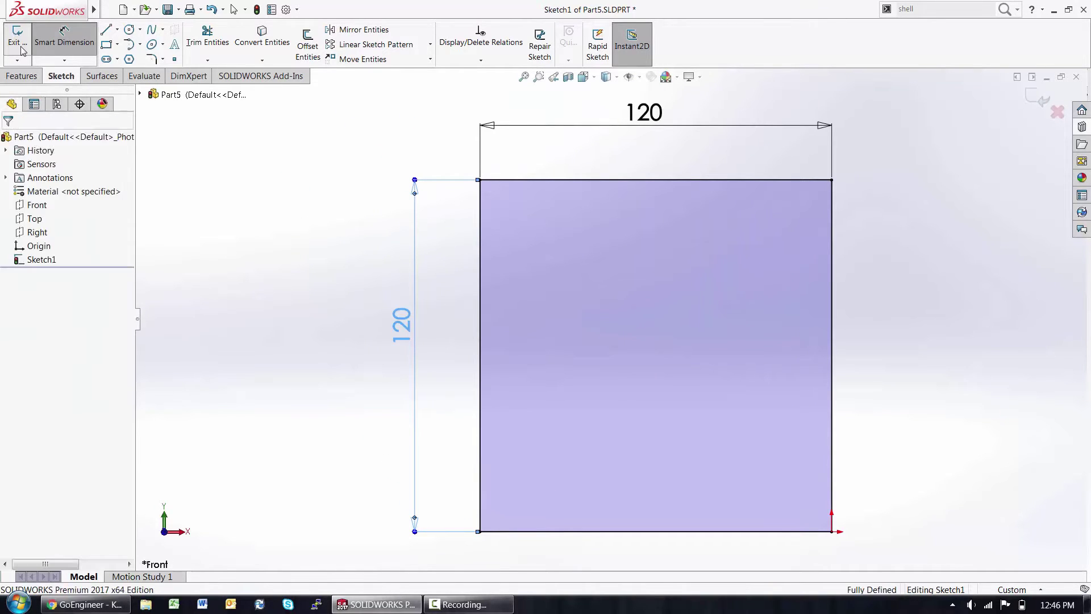
pyautogui.click(21, 50)
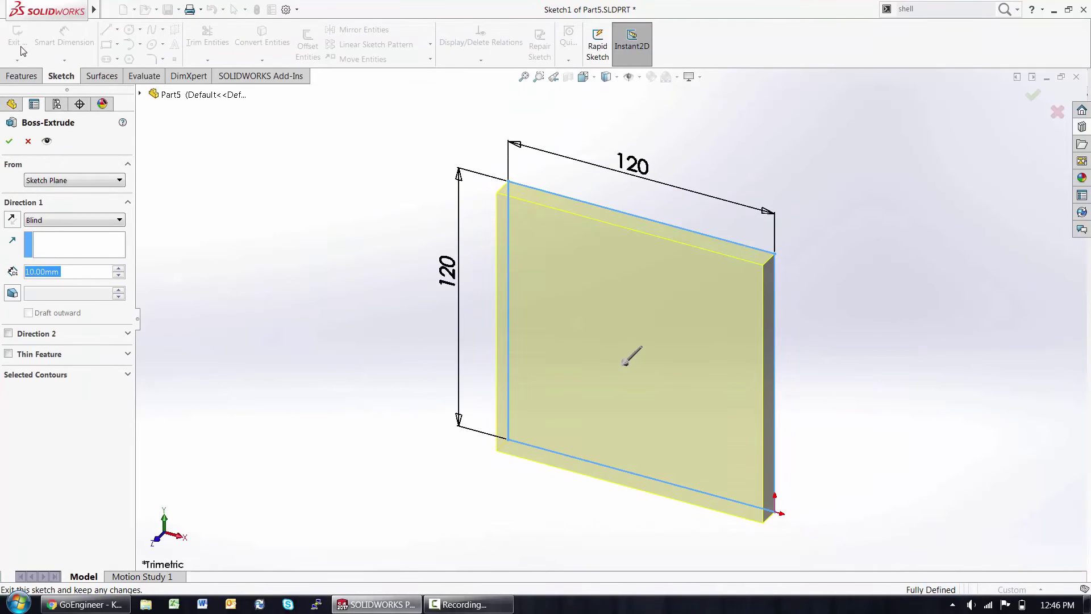
pyautogui.write('30')
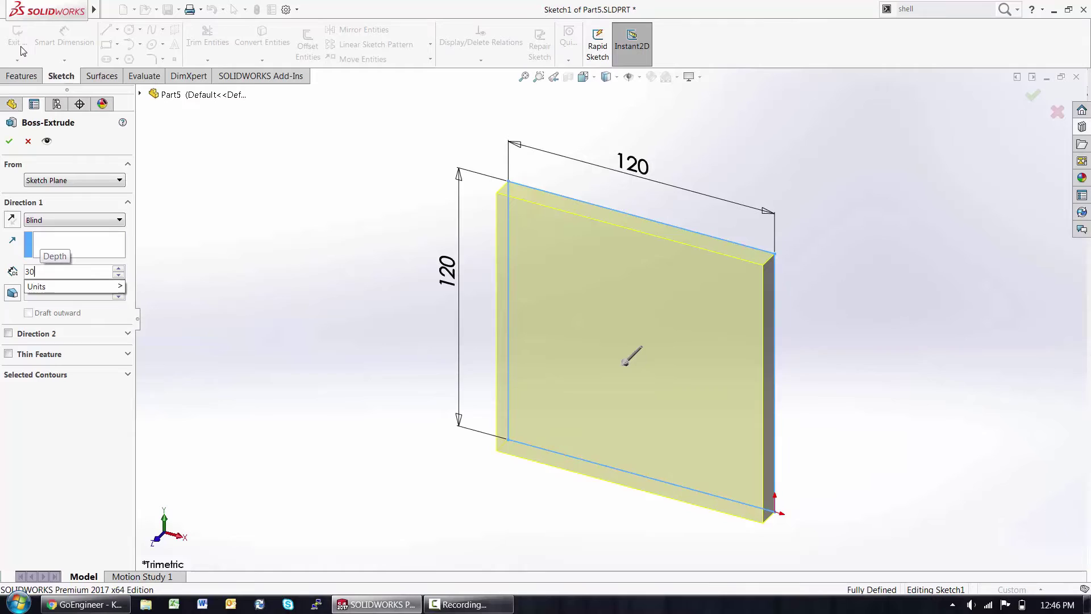
pyautogui.press('Return')
pyautogui.press('Return')
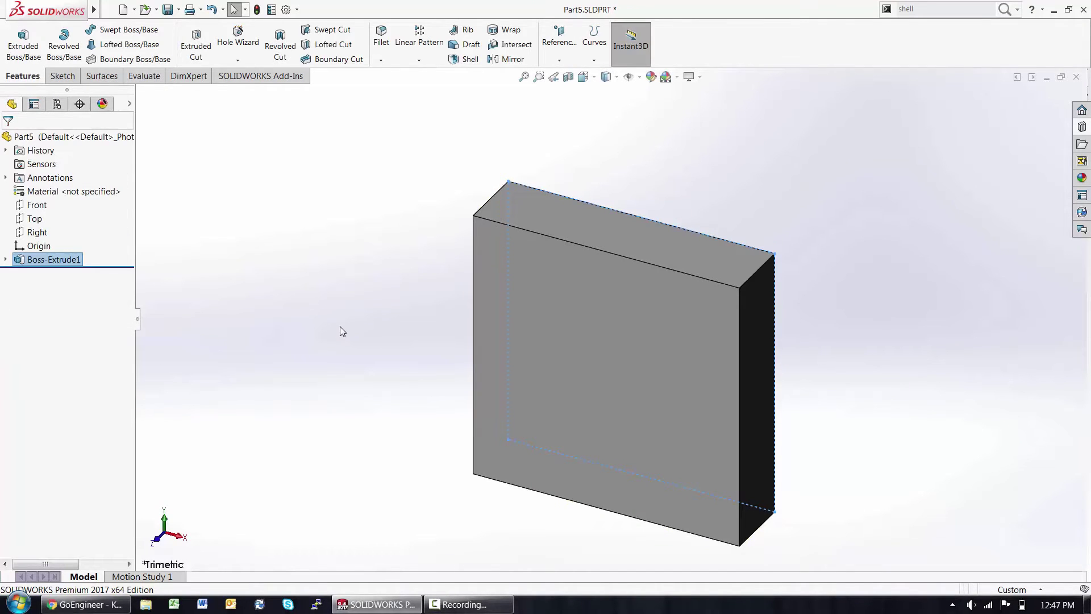
# Step: Sketch a circle on the plate's front face, positioned 60 mm from the left edge
pyautogui.click(616, 380)
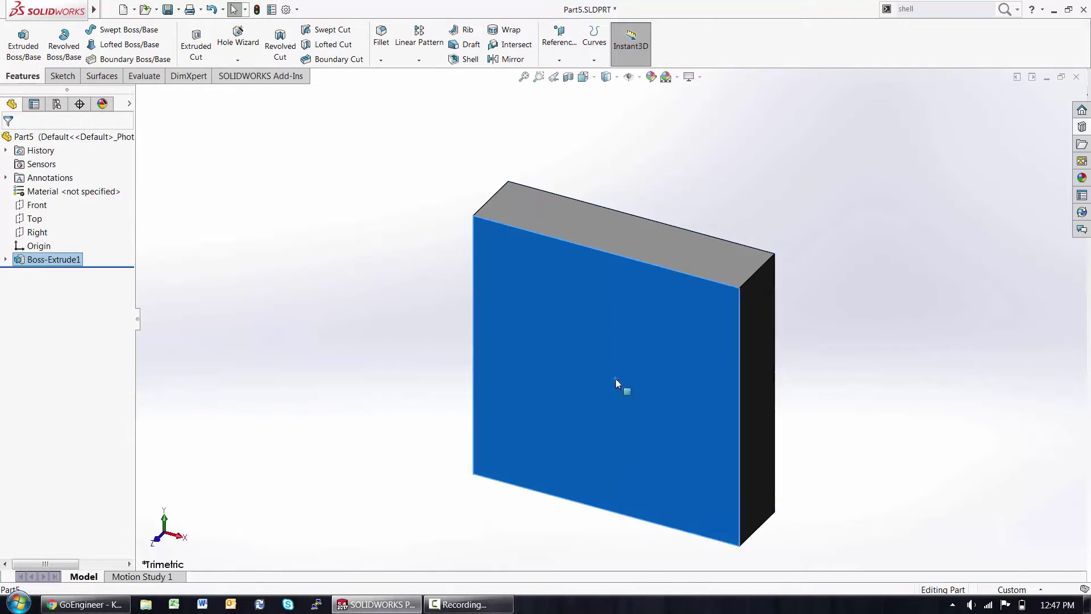
pyautogui.rightClick(616, 378)
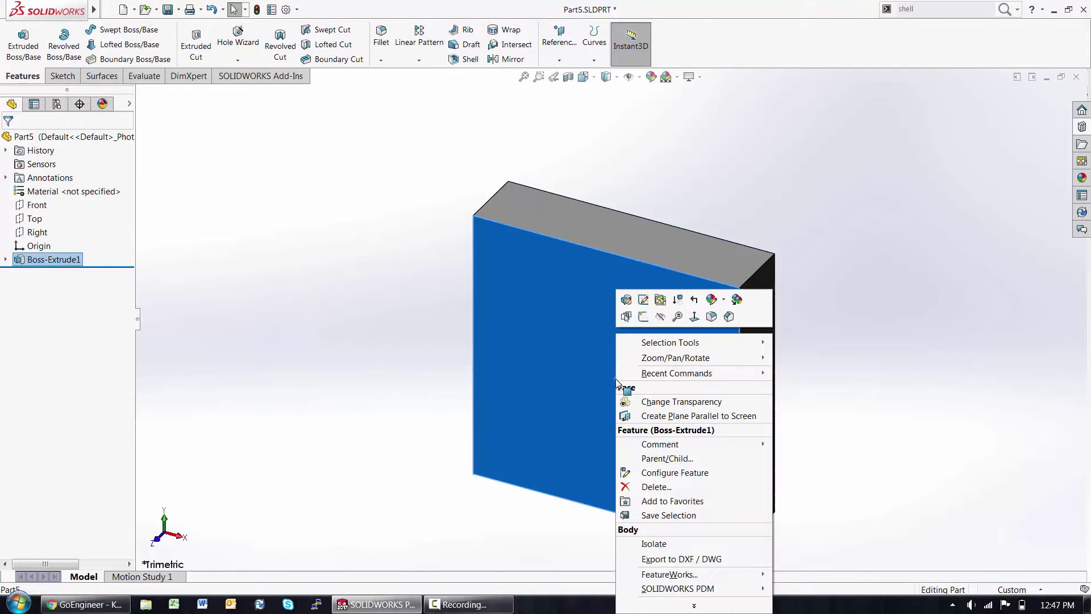
pyautogui.click(643, 316)
pyautogui.moveTo(642, 318); pyautogui.dragTo(690, 319, button='right')
pyautogui.moveTo(612, 371); pyautogui.dragTo(659, 375)
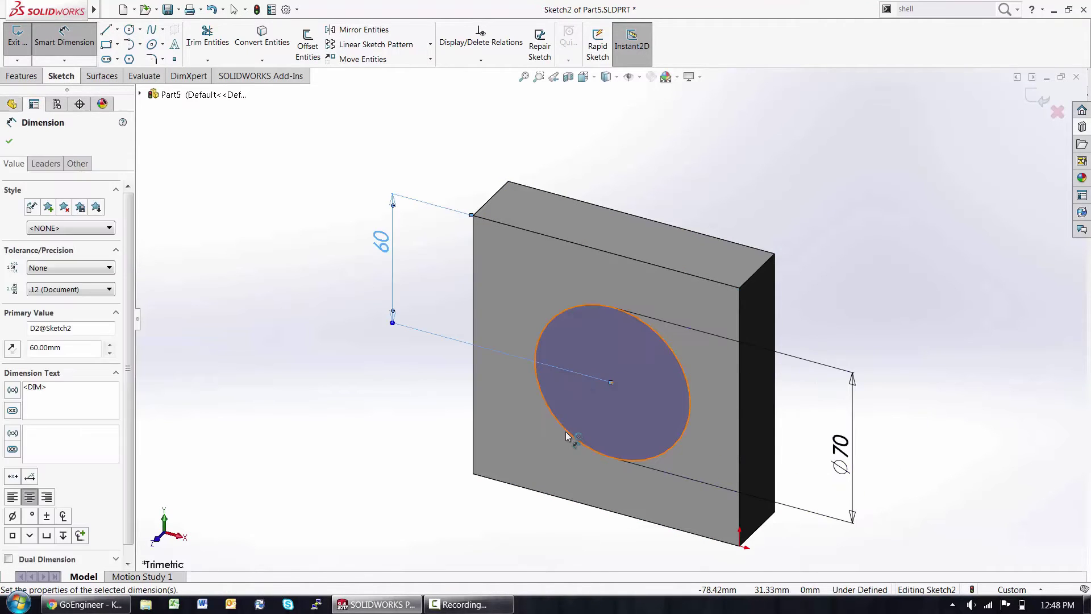
pyautogui.click(613, 383)
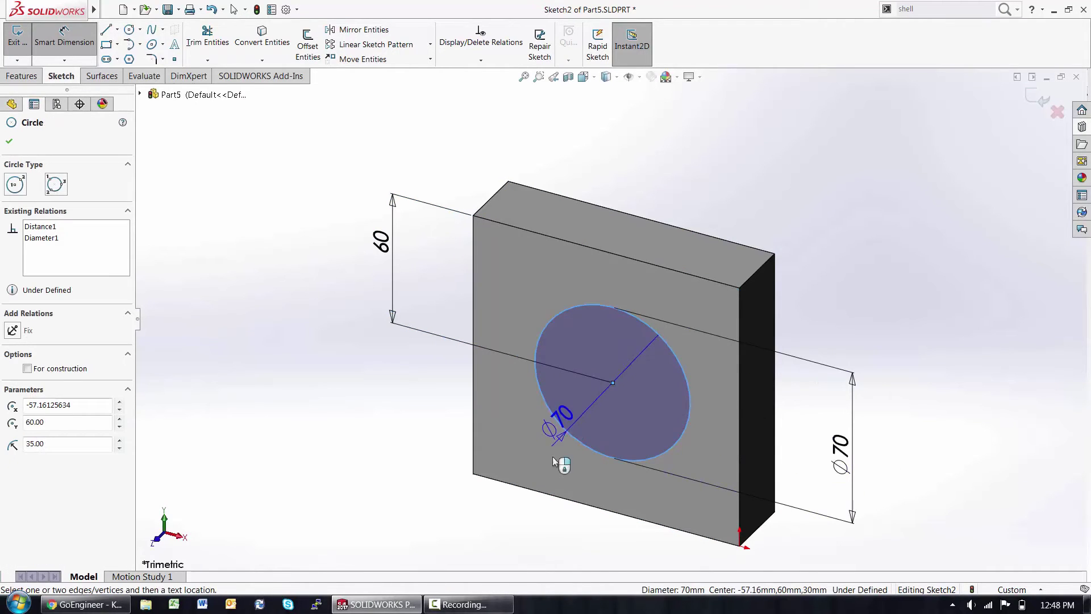
pyautogui.click(473, 457)
pyautogui.click(515, 531)
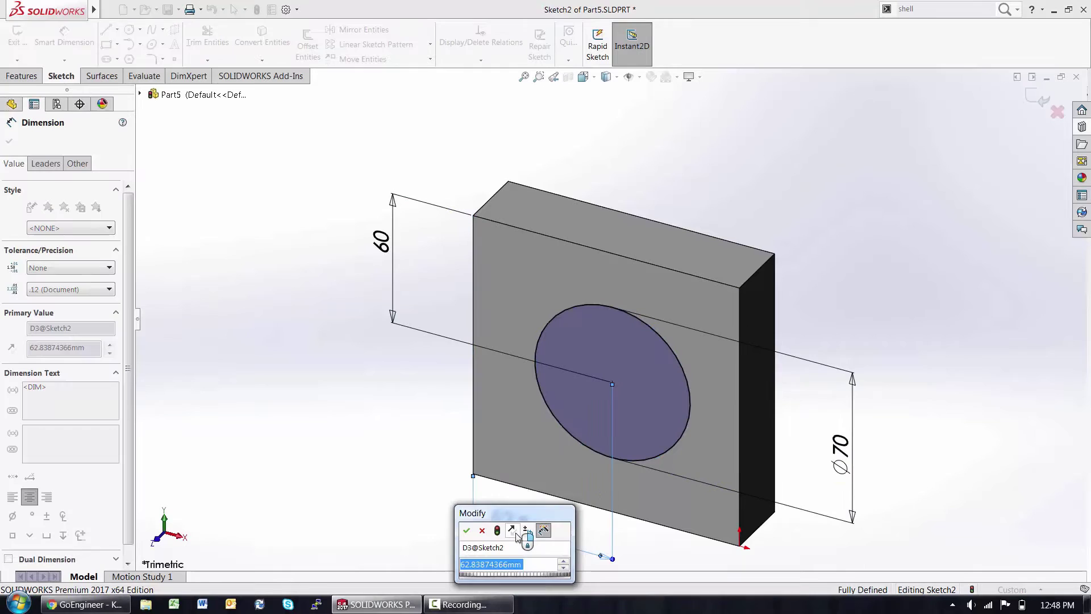
pyautogui.write('60')
pyautogui.press('Return')
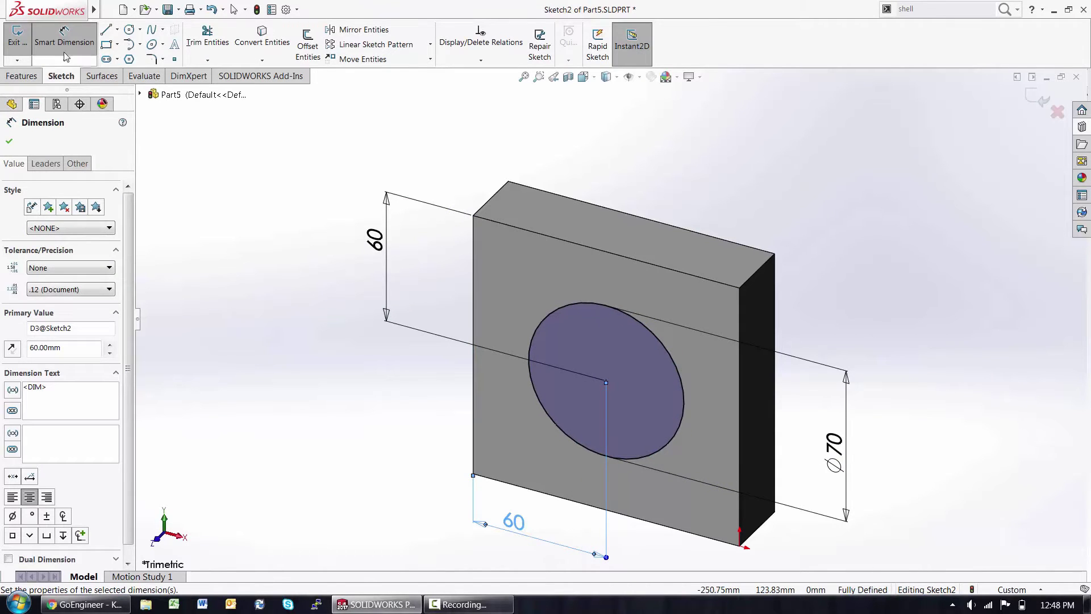
# Step: Extrude the circle 25 mm outward to form the boss
pyautogui.click(13, 44)
pyautogui.click(25, 48)
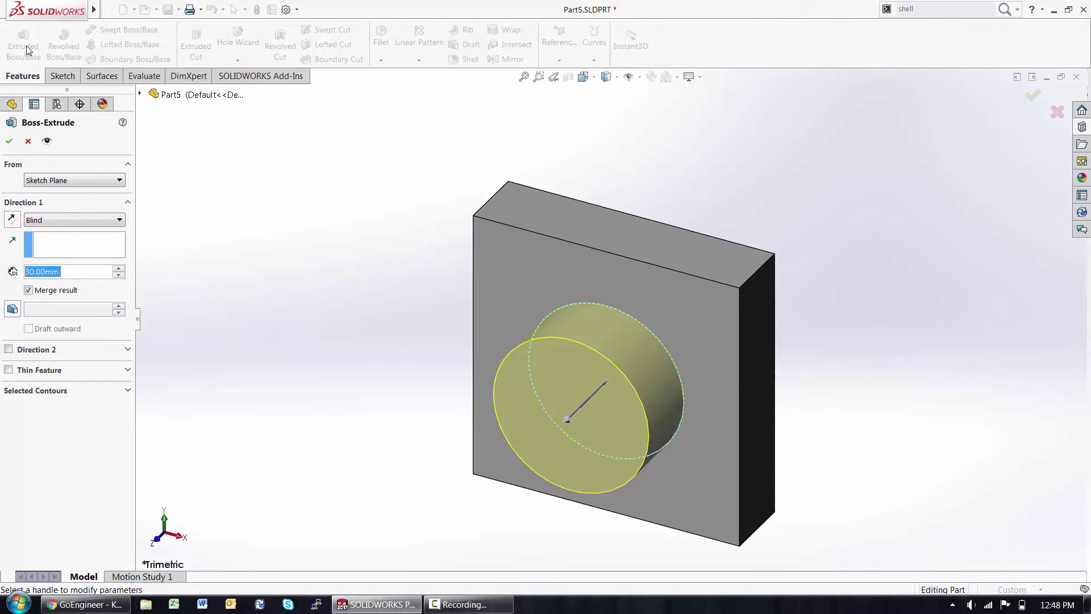
pyautogui.write('25')
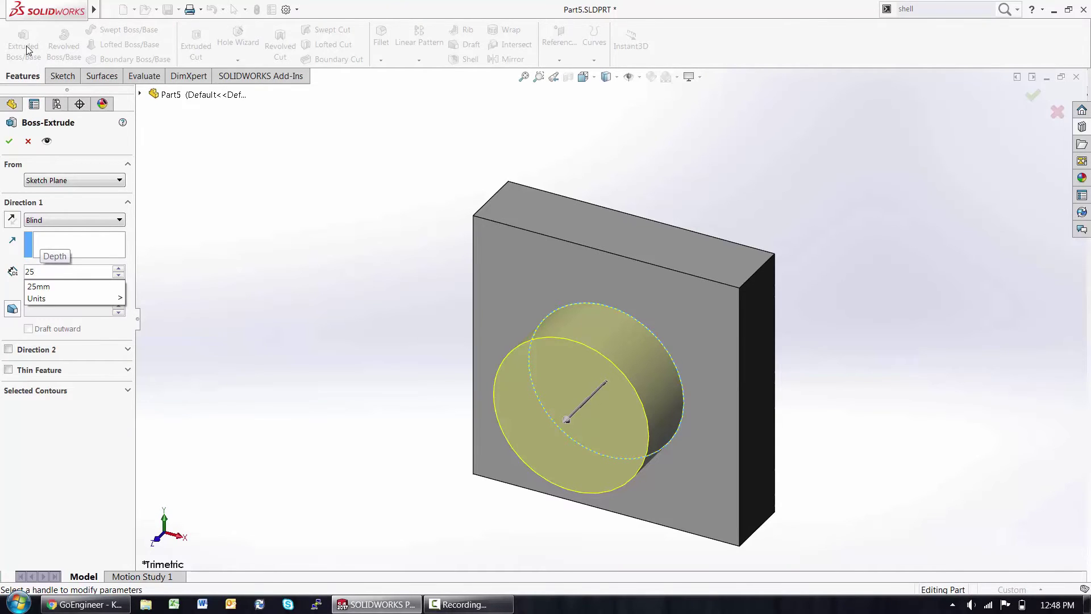
pyautogui.click(9, 141)
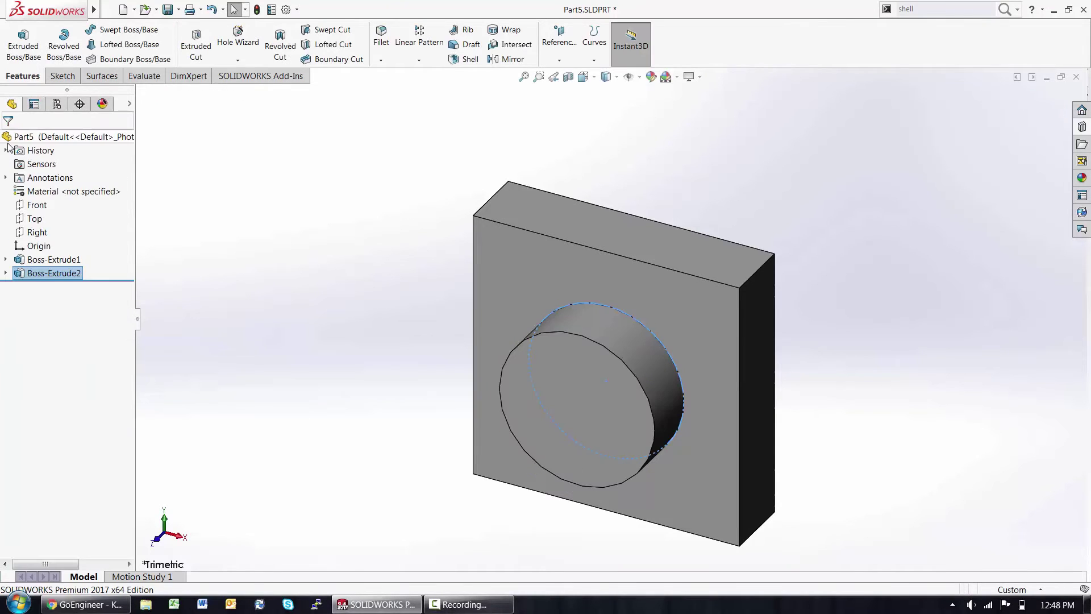
# Step: Rename Boss-Extrude2 to 'Circular Boss' in the FeatureManager tree
pyautogui.click(54, 260)
pyautogui.click(52, 273)
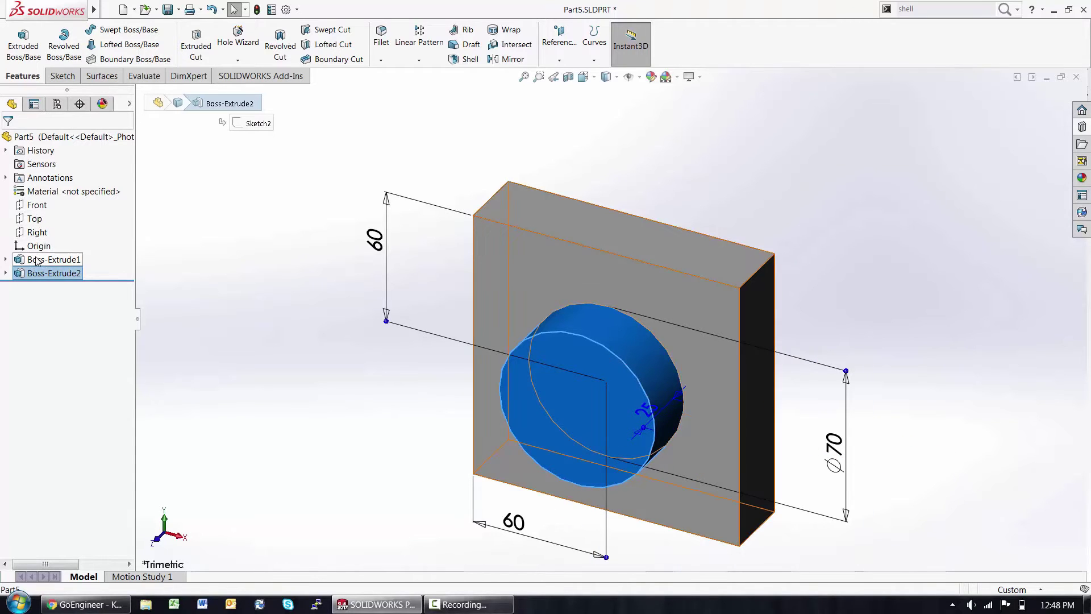
pyautogui.click(36, 260)
pyautogui.click(38, 273)
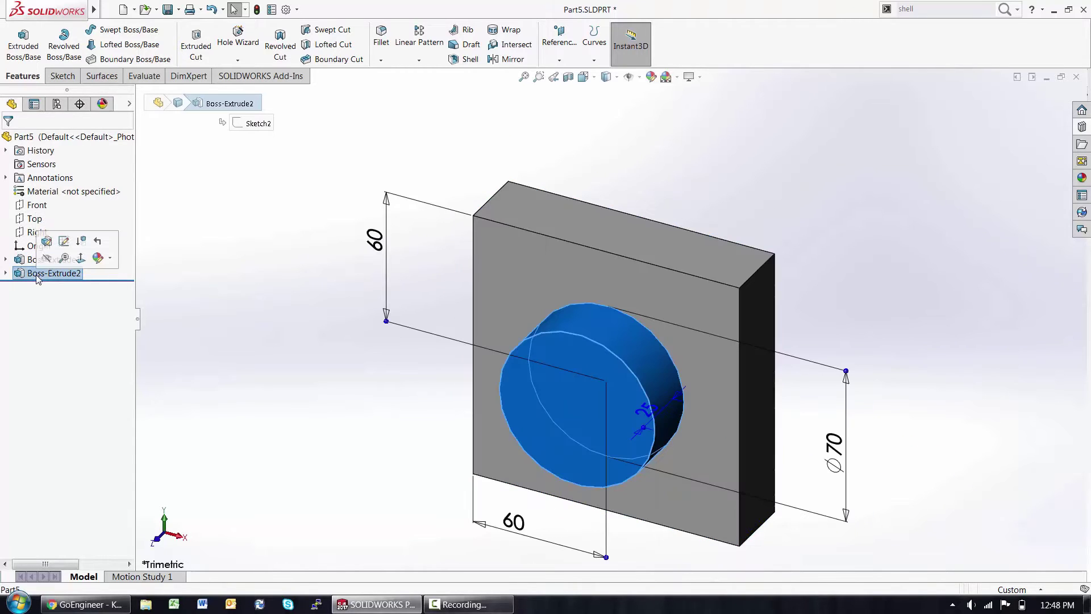
pyautogui.click(36, 274)
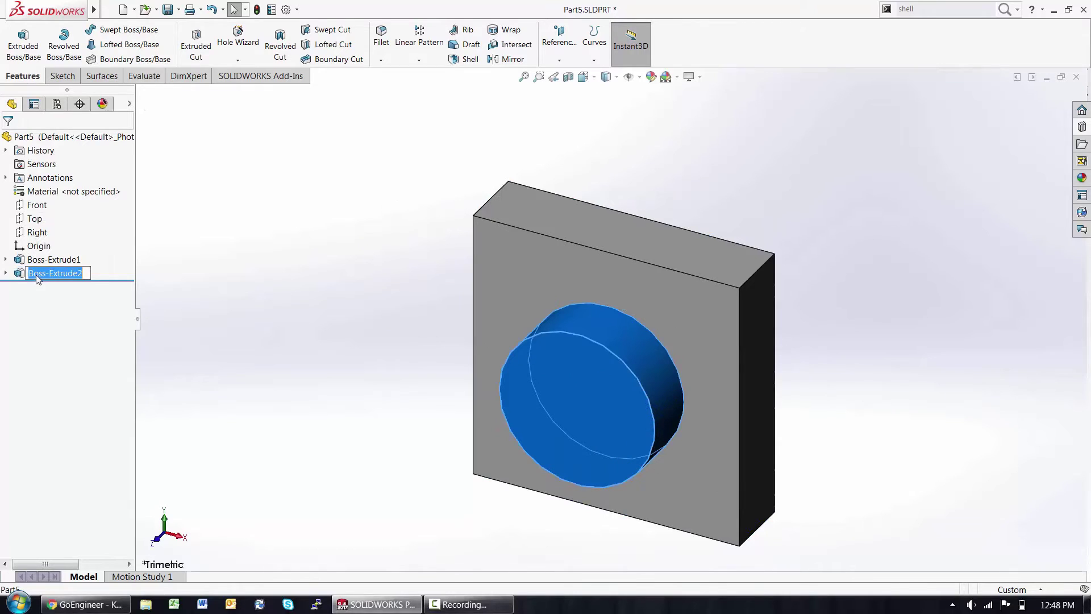
pyautogui.write('Circular Boss')
pyautogui.press('Return')
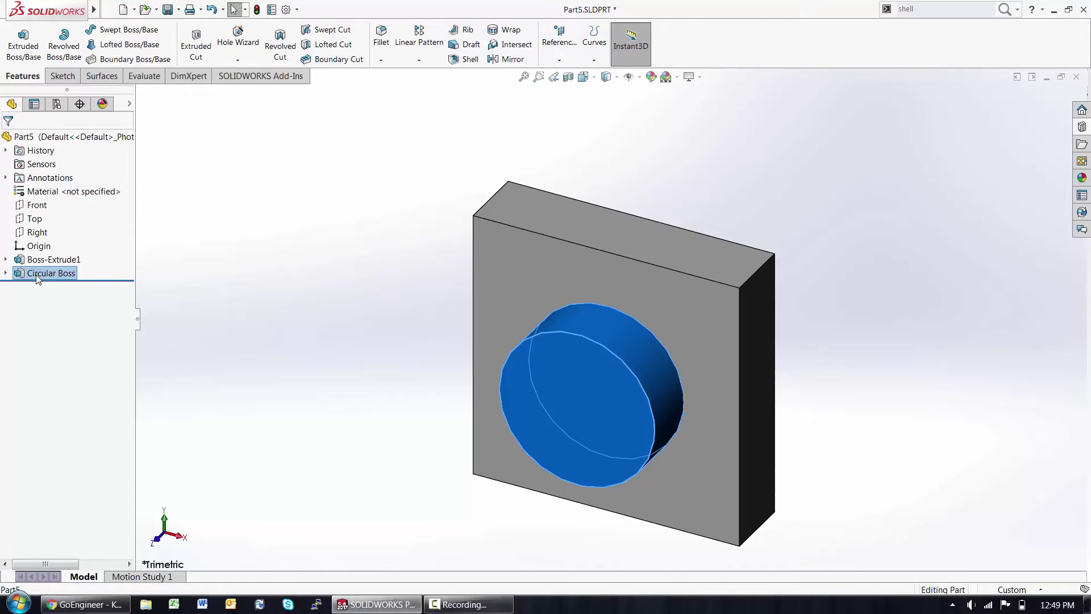
pyautogui.rightClick(38, 277)
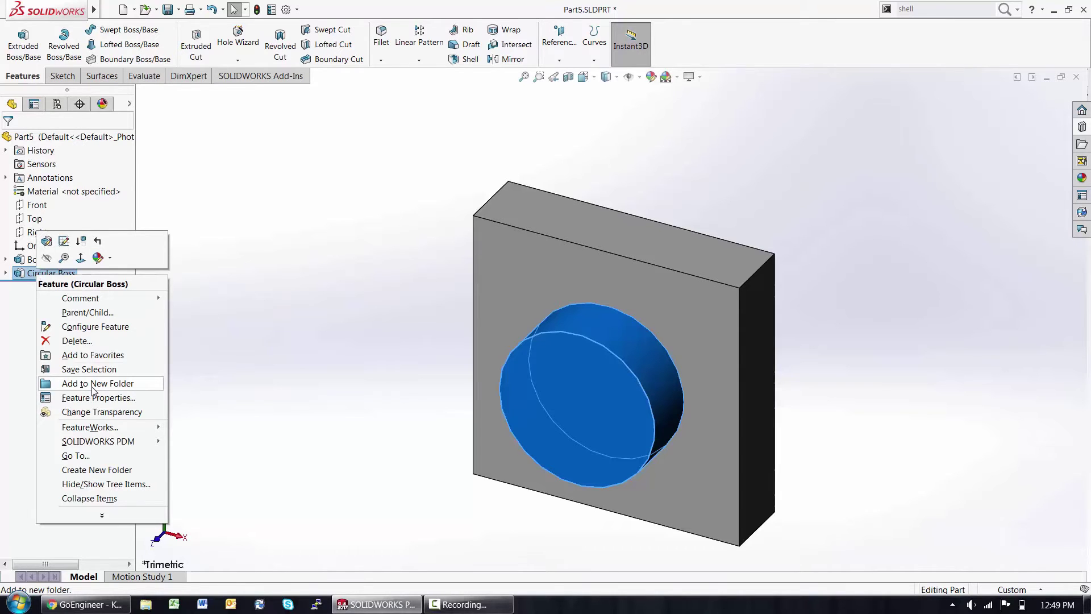
# Step: Sketch on the boss's front face and offset its outline 10 mm inward
pyautogui.click(314, 409)
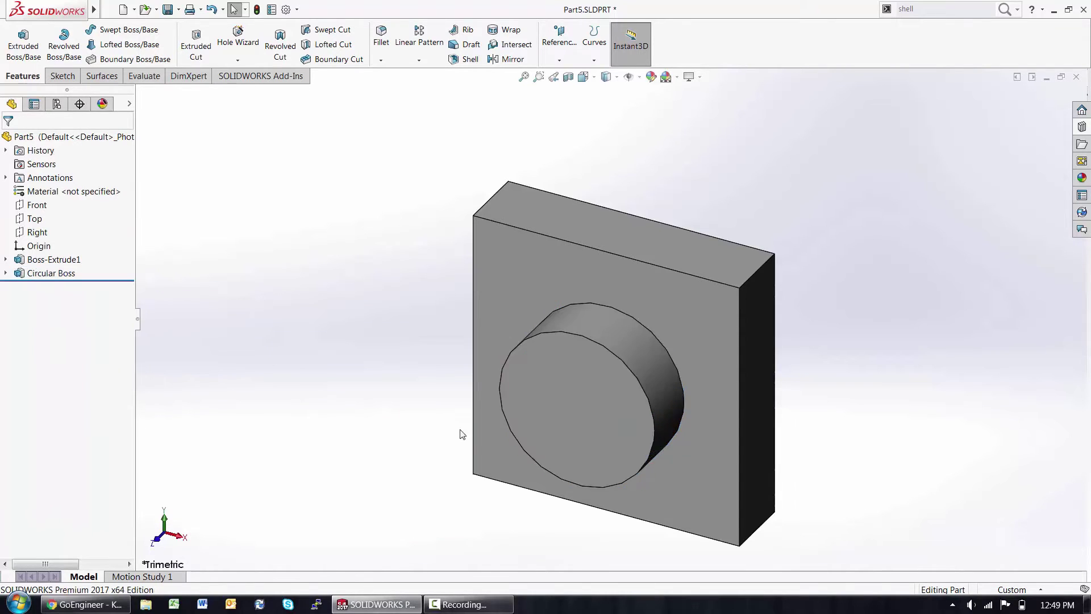
pyautogui.rightClick(566, 409)
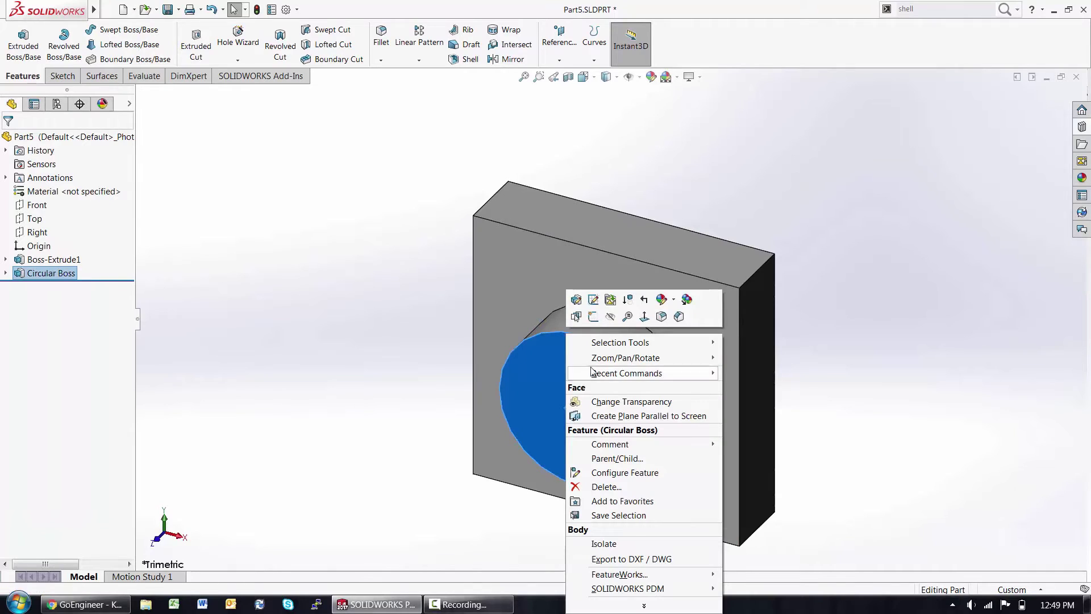
pyautogui.click(594, 318)
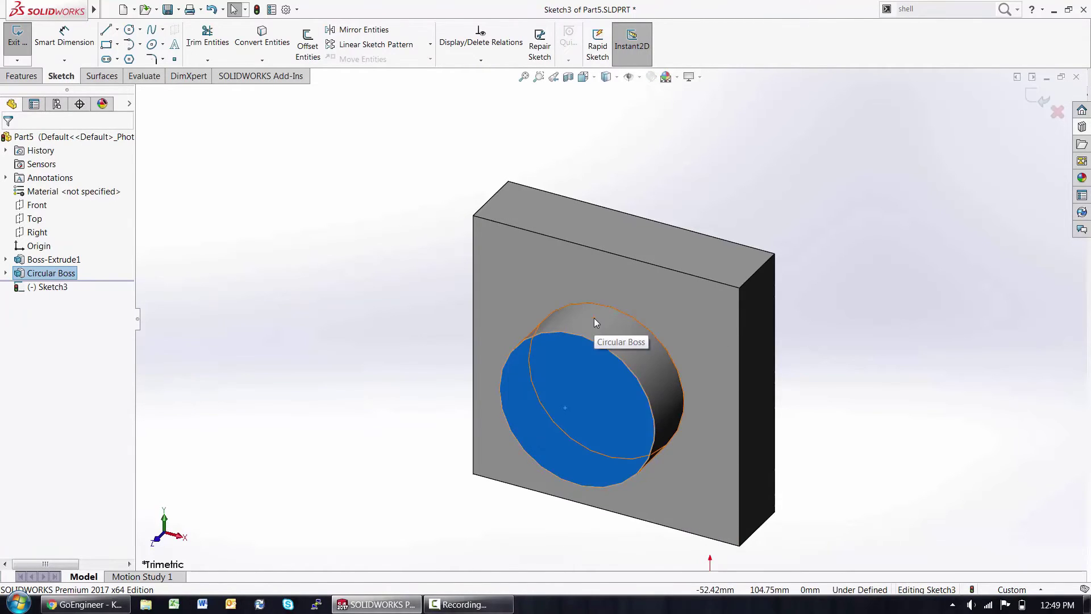
pyautogui.moveTo(608, 318); pyautogui.dragTo(637, 320, button='right')
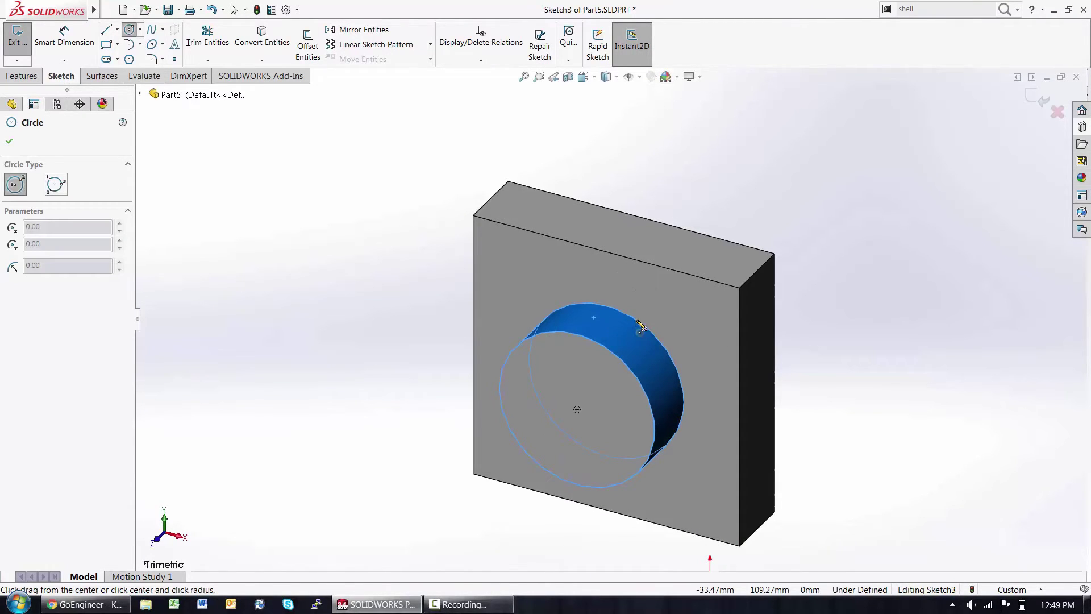
pyautogui.press('Escape')
pyautogui.press('Escape')
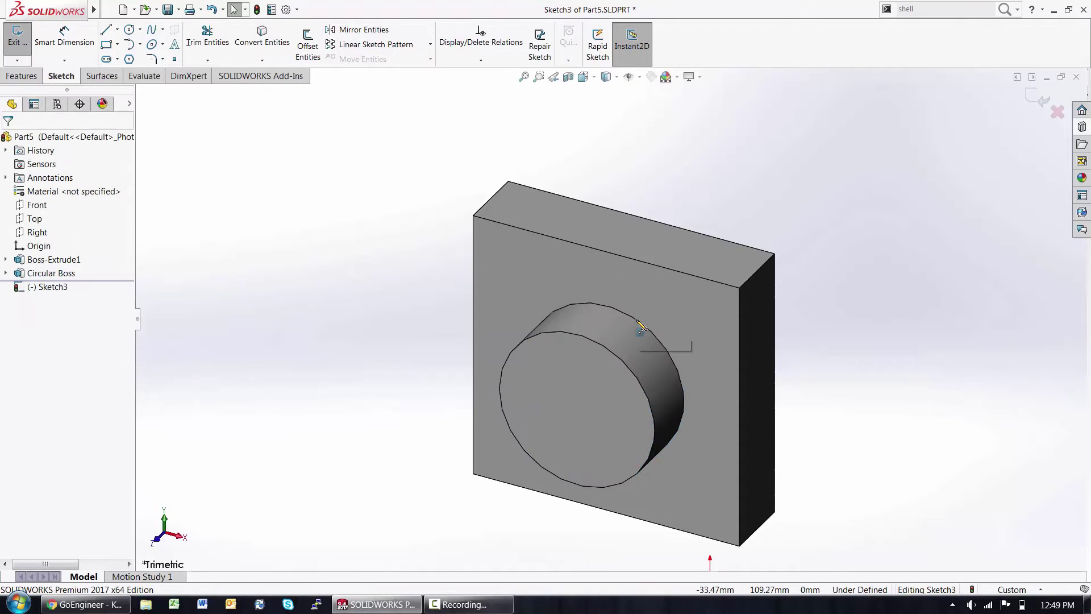
pyautogui.click(580, 374)
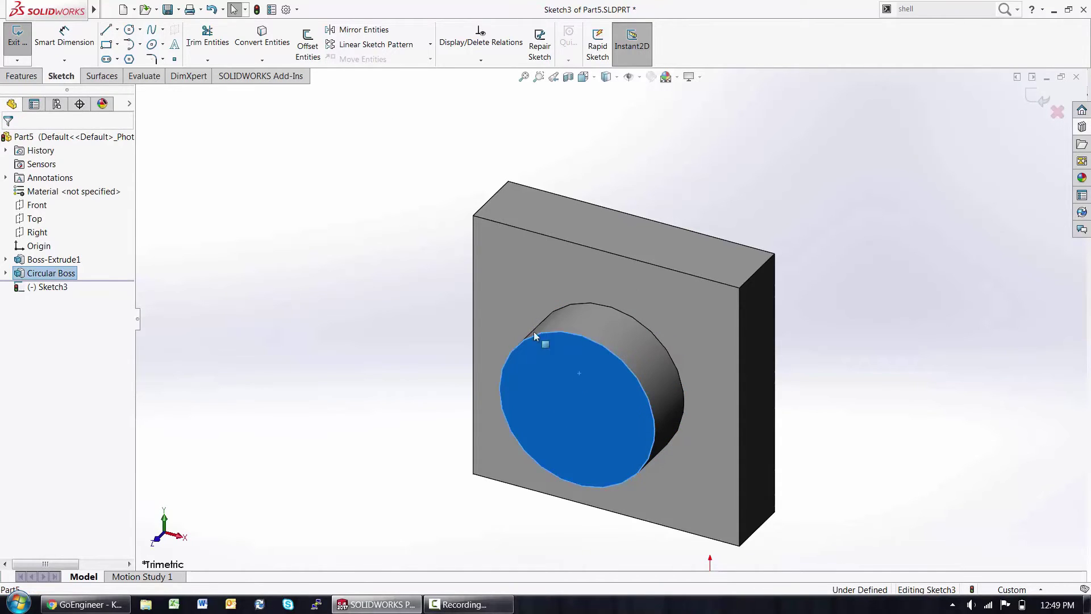
pyautogui.click(313, 56)
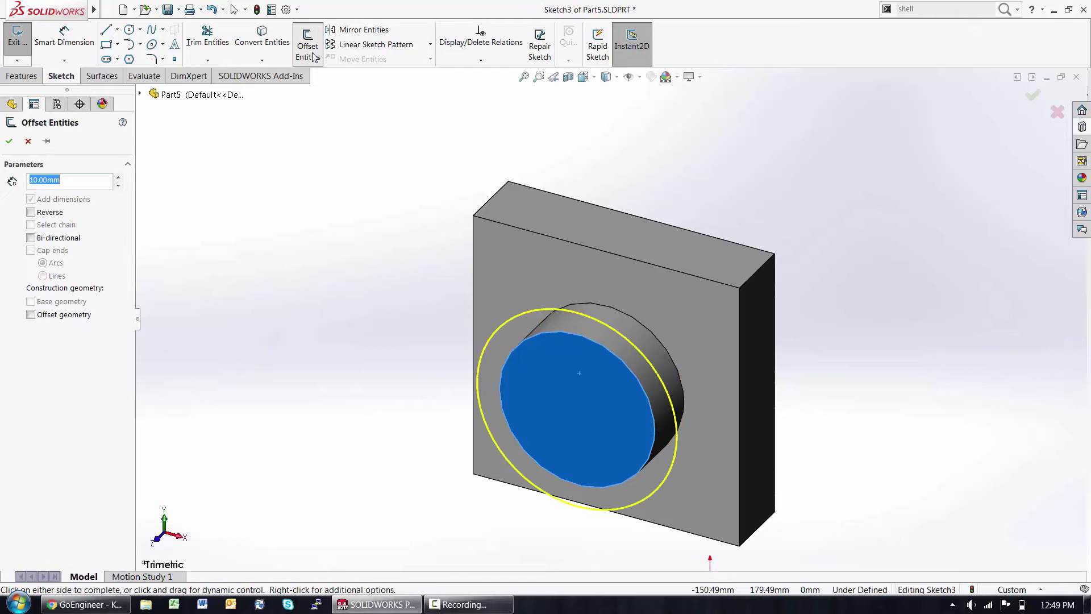
pyautogui.click(31, 213)
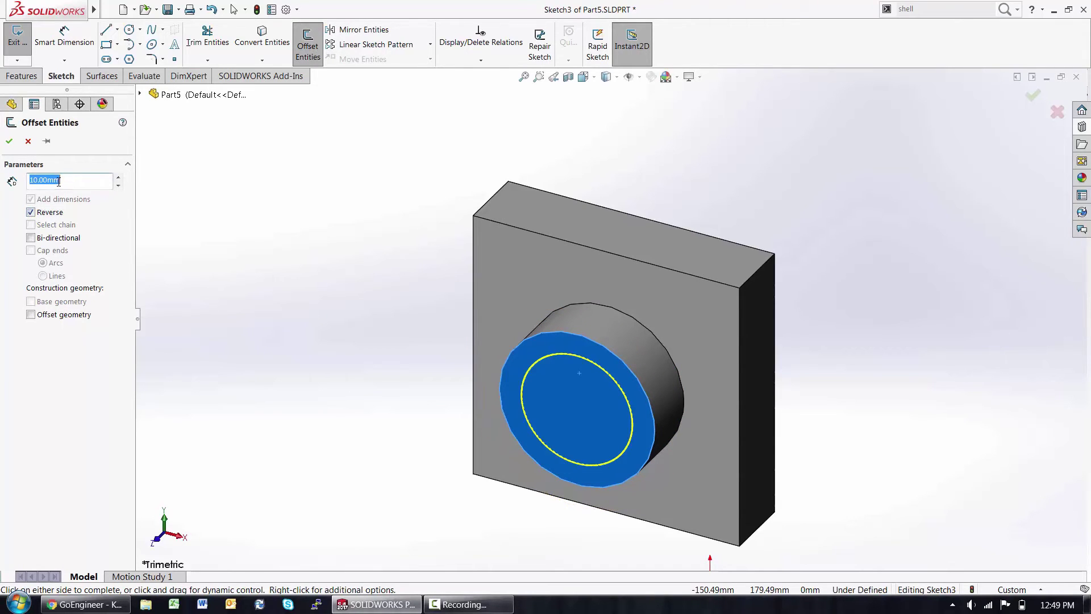
pyautogui.click(9, 141)
pyautogui.click(23, 78)
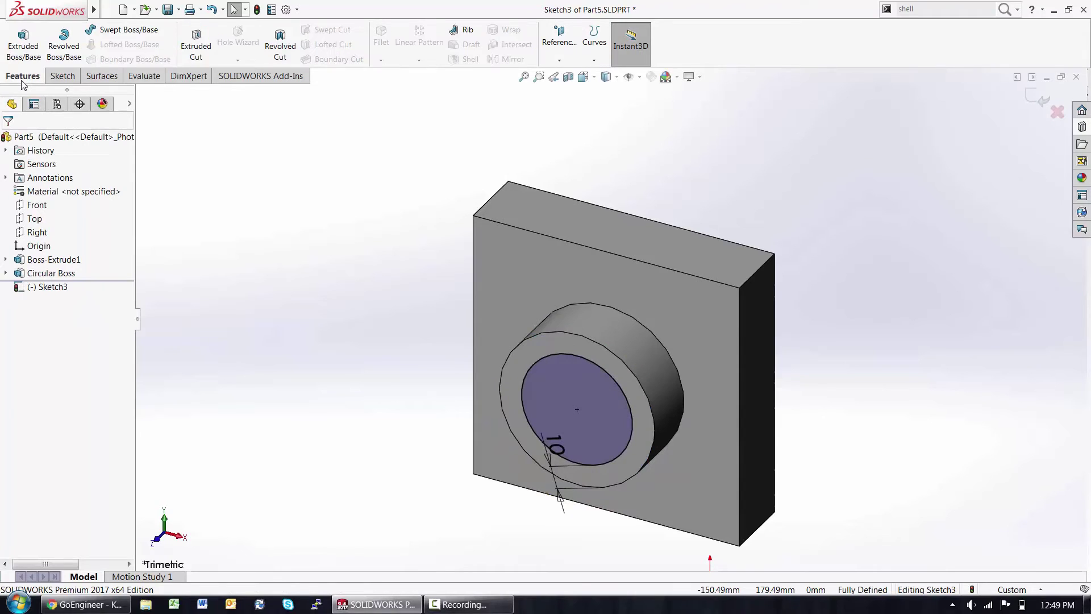
# Step: Extrude-cut the offset circle Through All to make a hole through boss and plate
pyautogui.click(196, 50)
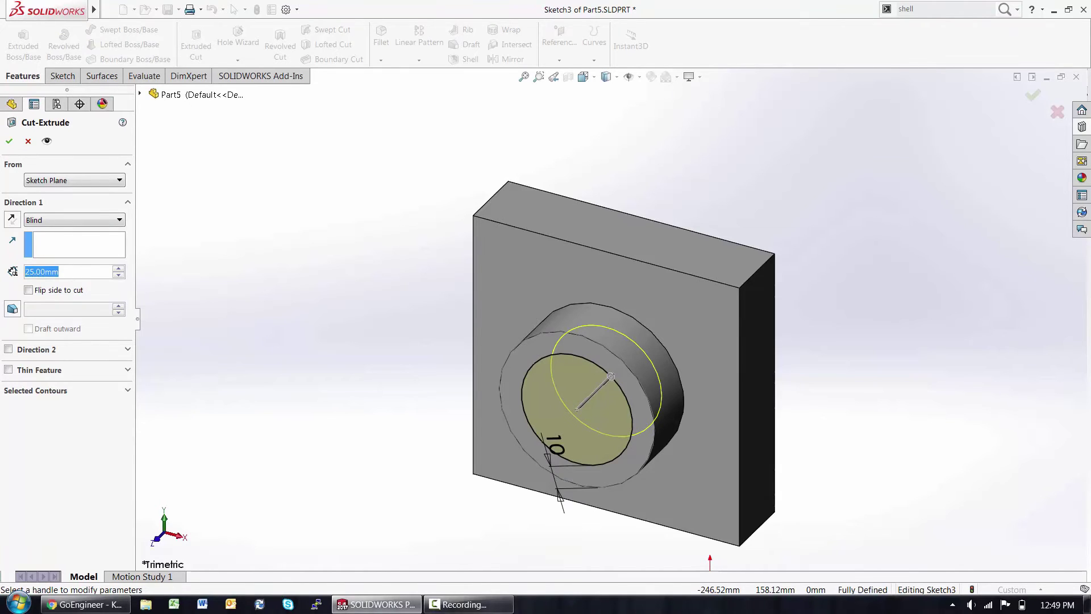
pyautogui.write('120')
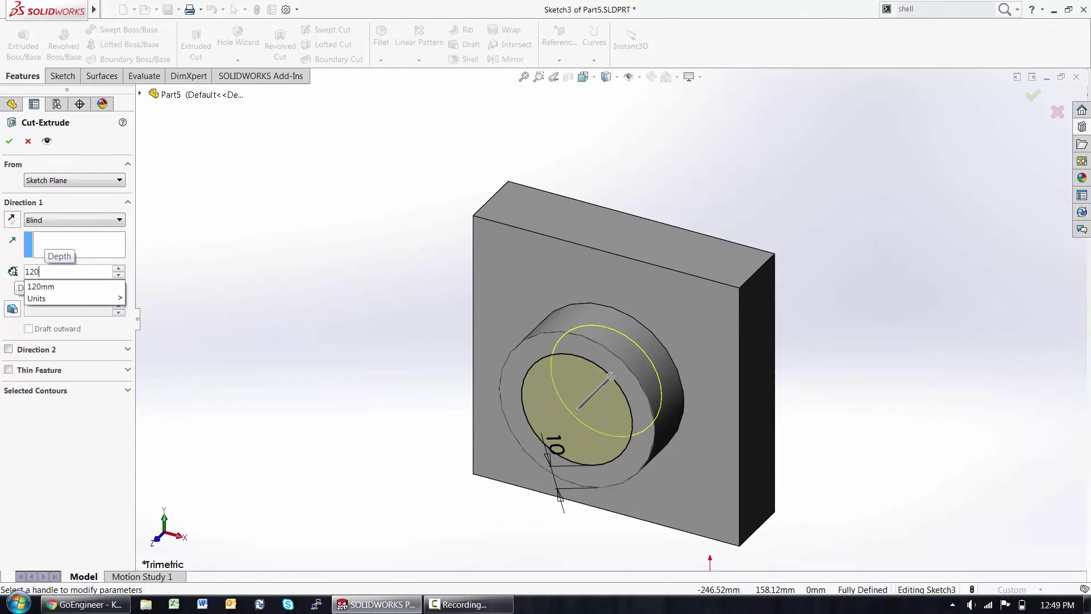
pyautogui.click(45, 221)
pyautogui.click(45, 225)
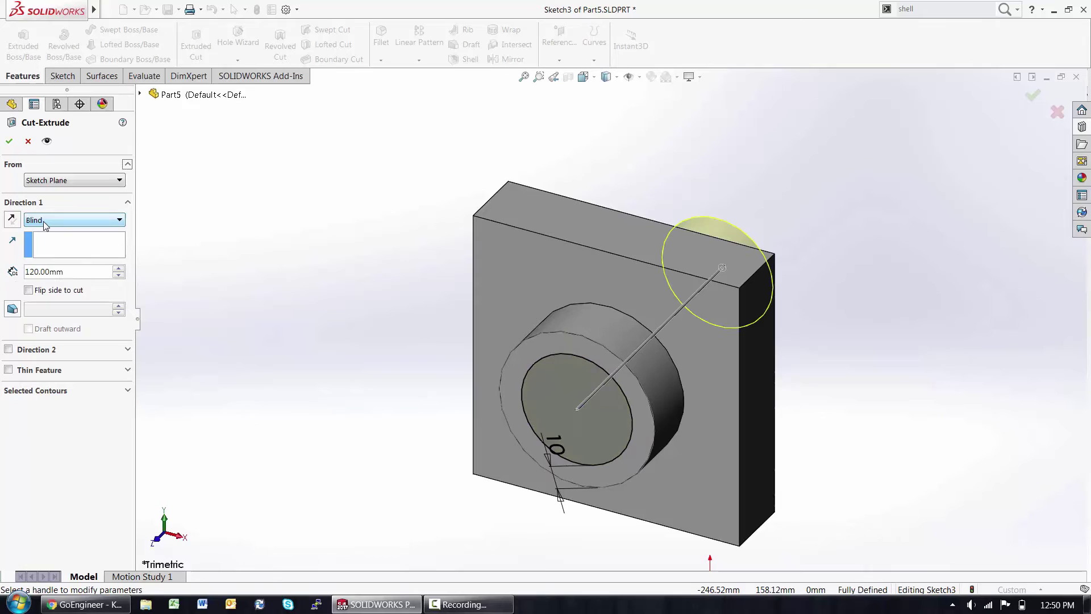
pyautogui.click(45, 223)
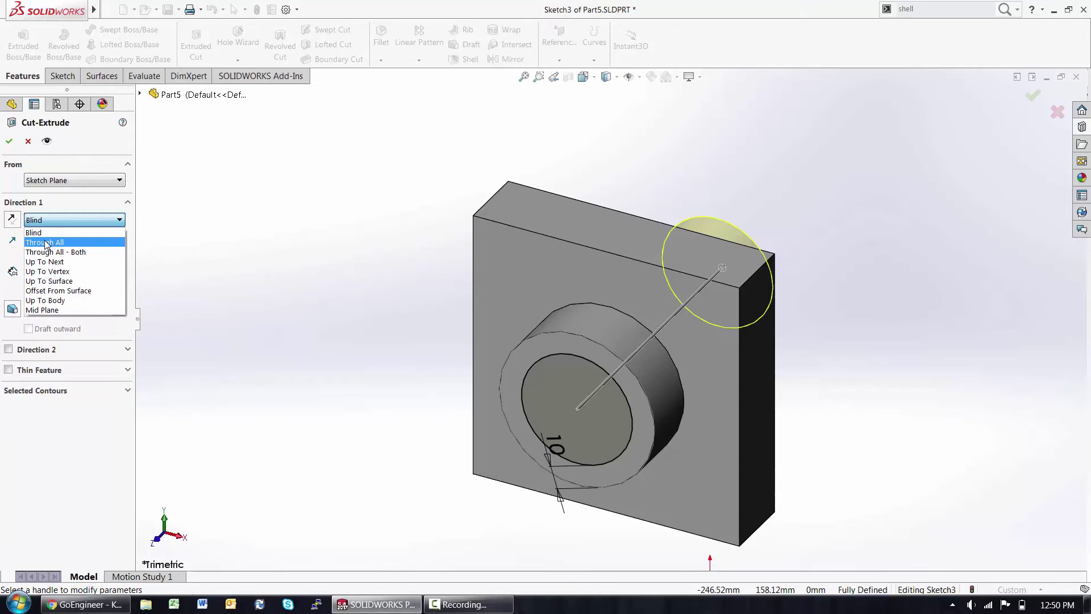
pyautogui.click(46, 243)
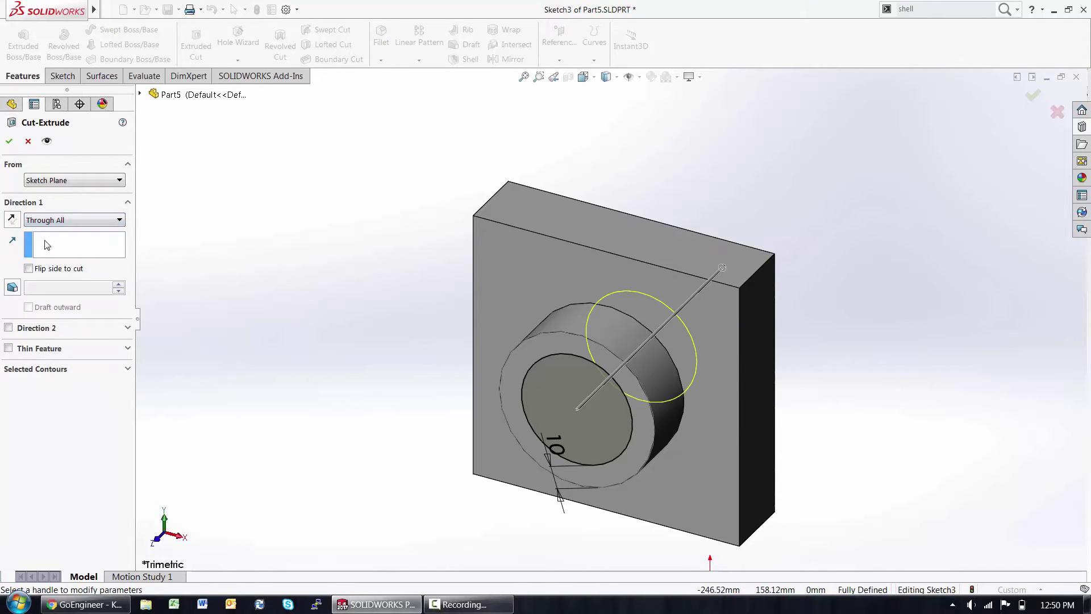
pyautogui.click(10, 142)
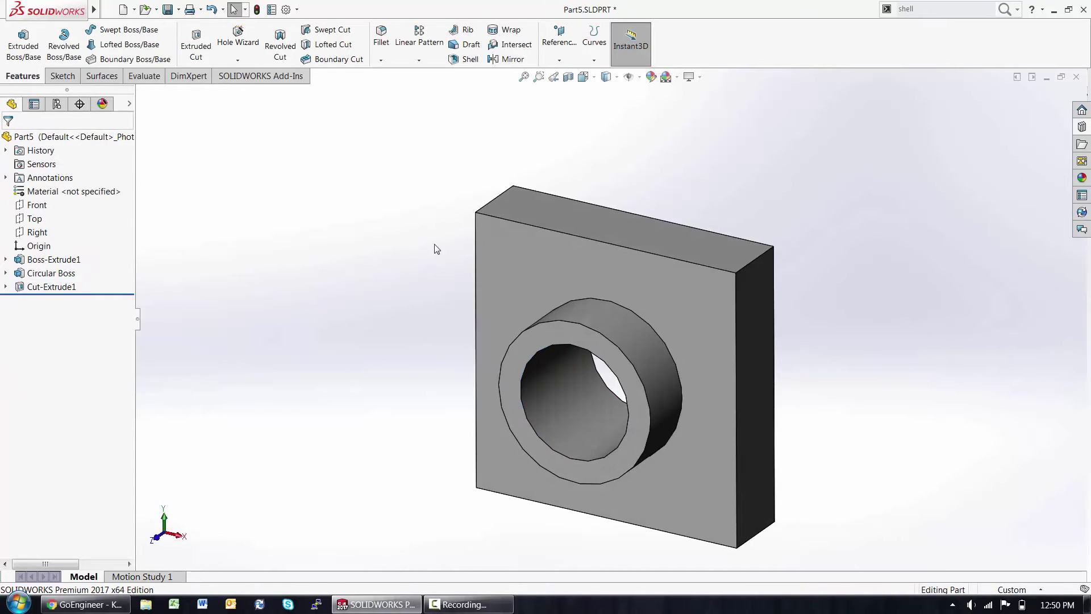
pyautogui.click(587, 77)
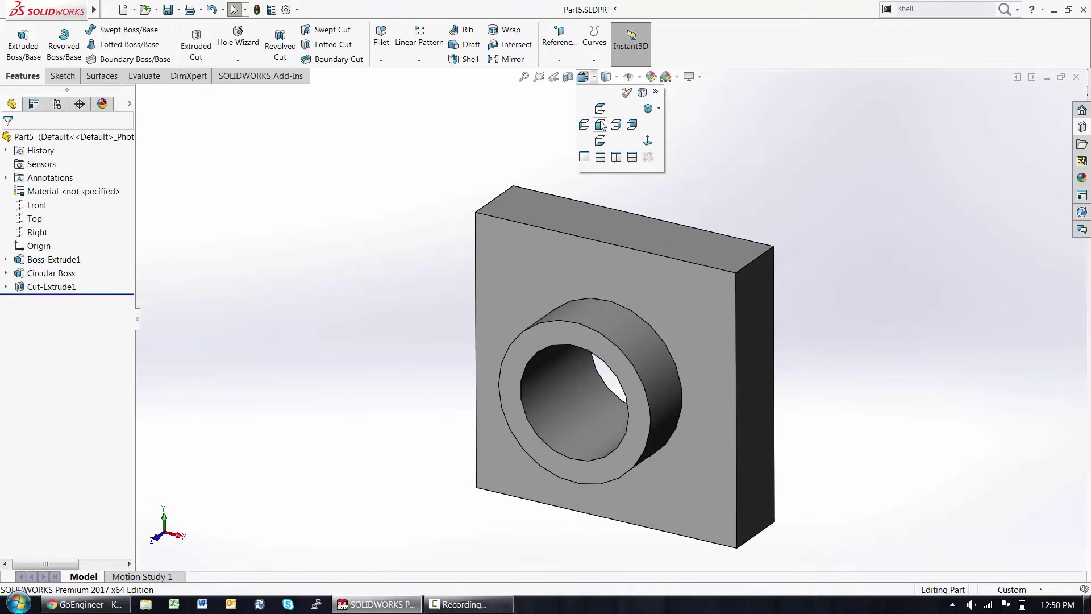
# Step: Switch to the isometric view and briefly inspect the hole with a section view
pyautogui.click(649, 109)
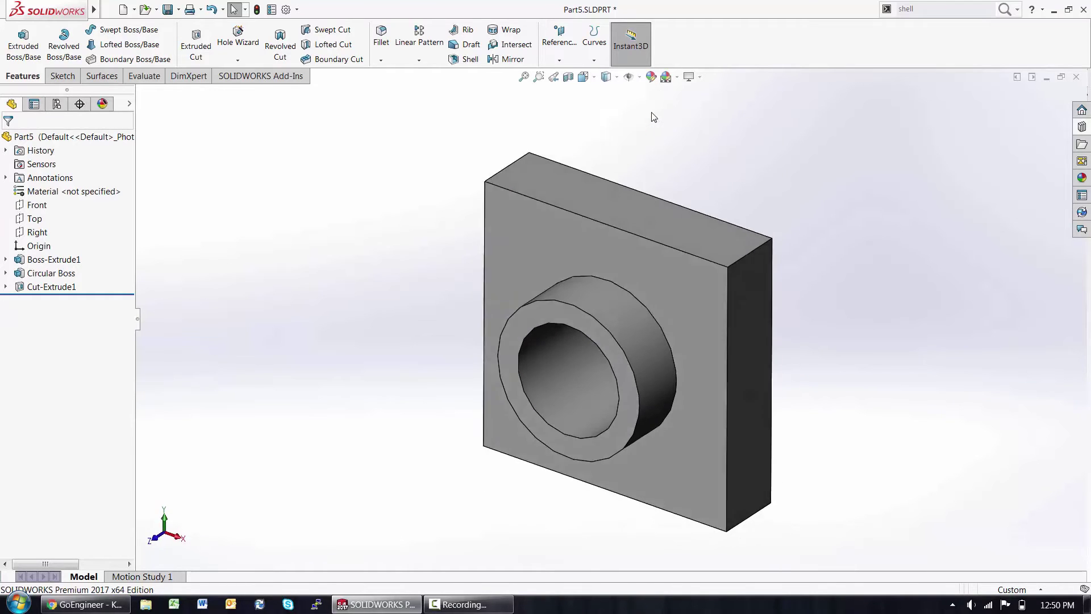
pyautogui.click(569, 78)
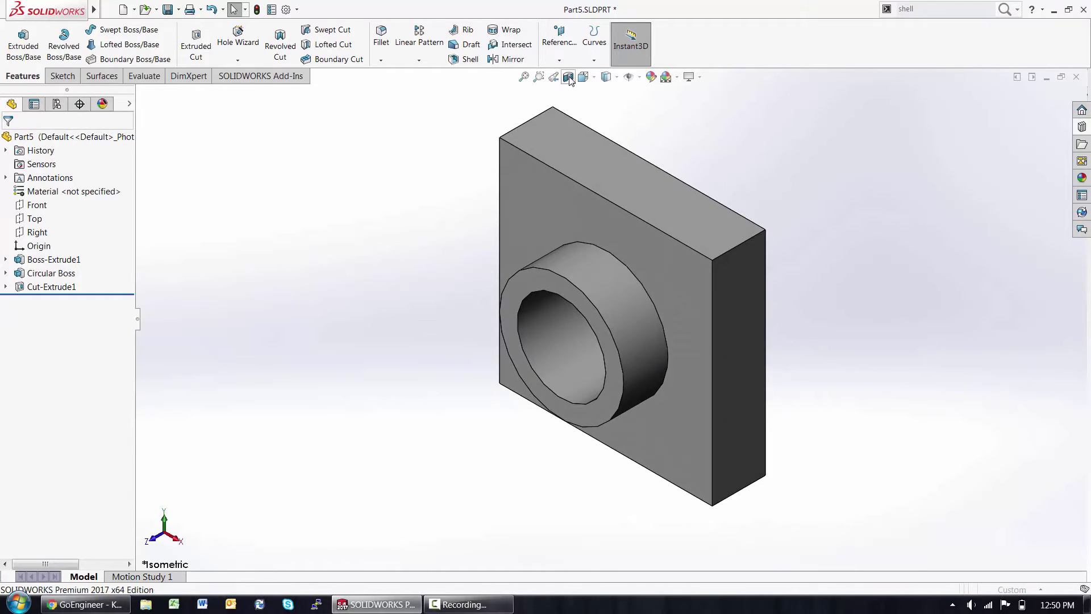
pyautogui.moveTo(522, 364); pyautogui.dragTo(519, 366)
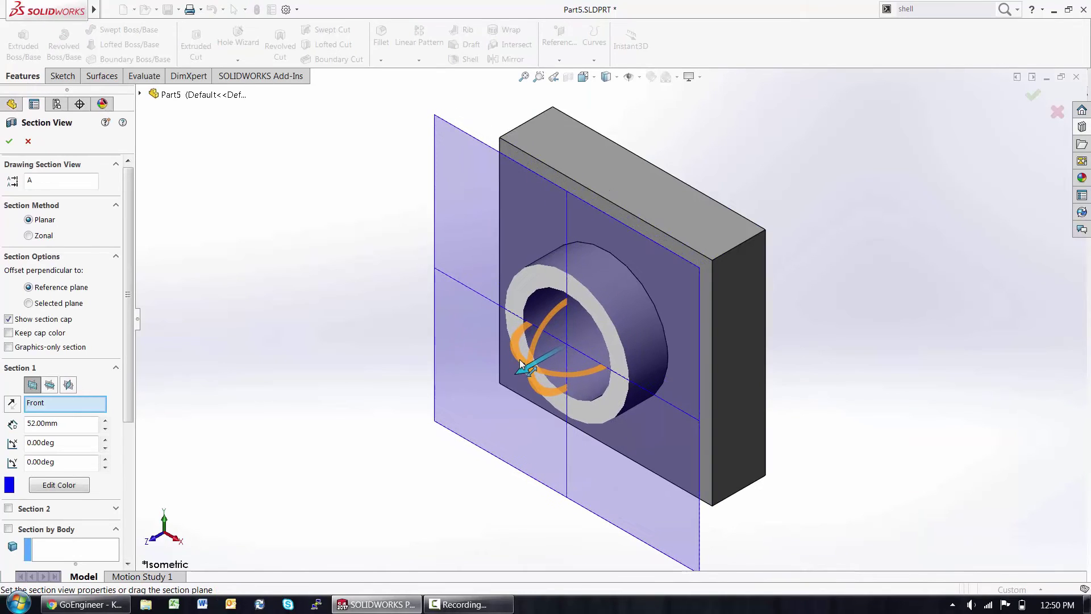
pyautogui.click(639, 77)
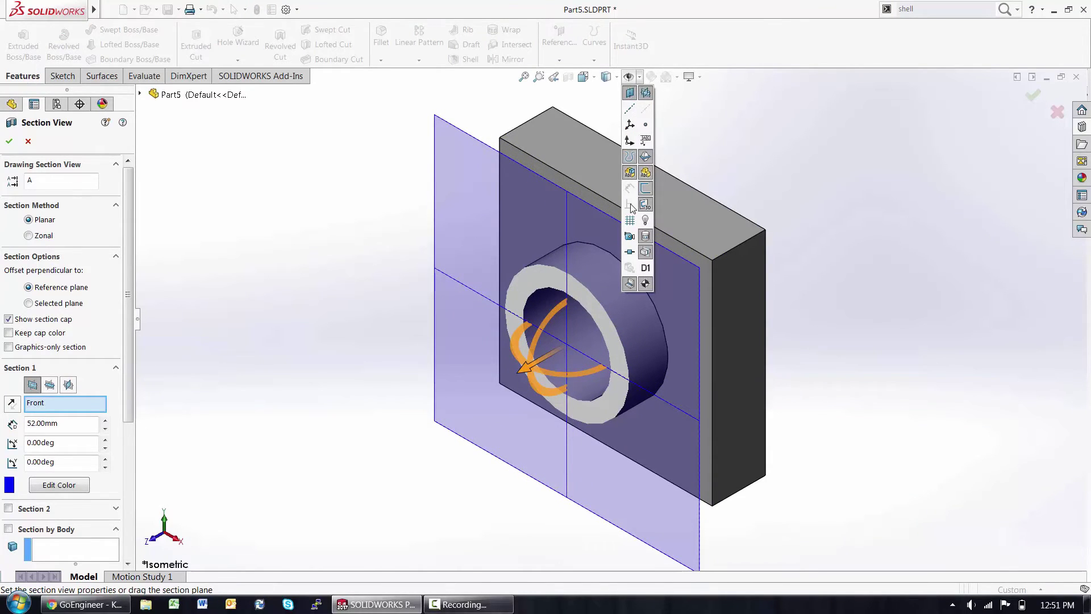
pyautogui.press('Escape')
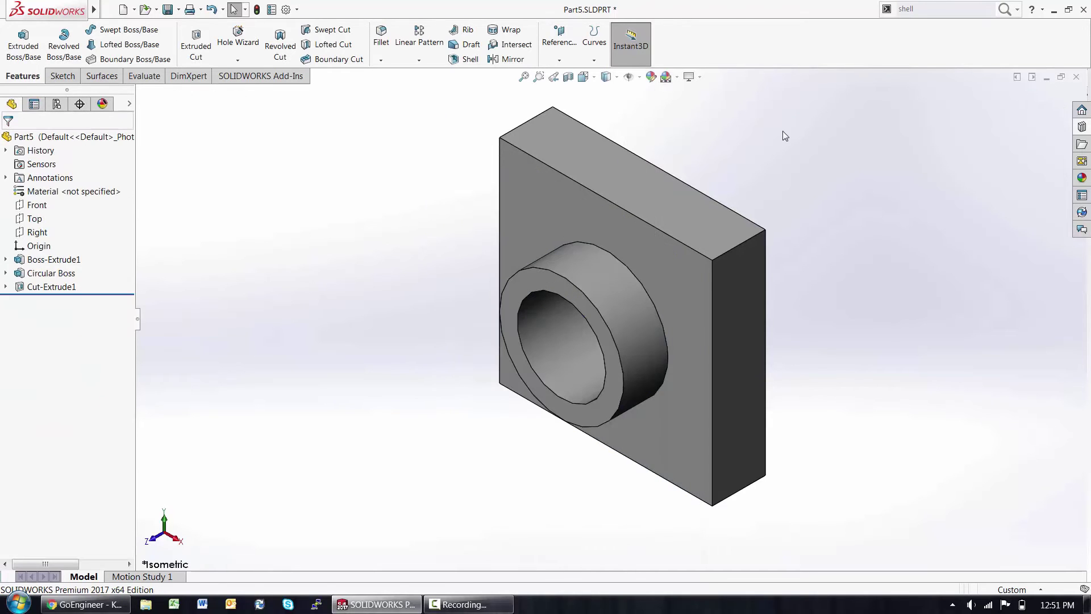
# Step: Fillet the plate's edges and the boss base with a 5 mm radius
pyautogui.rightClick(645, 291)
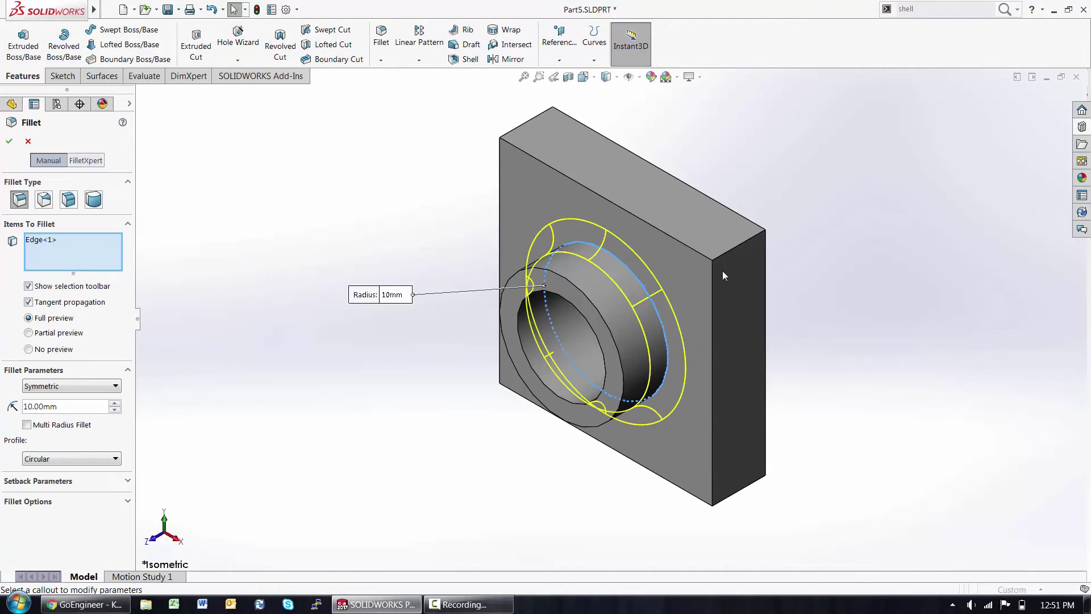
pyautogui.click(677, 274)
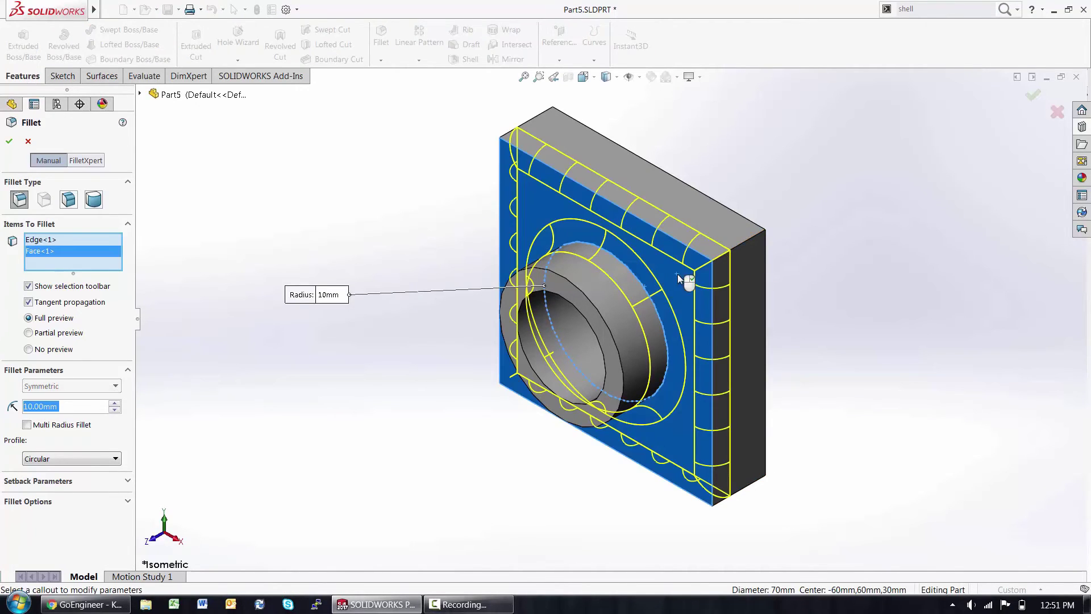
pyautogui.click(732, 247)
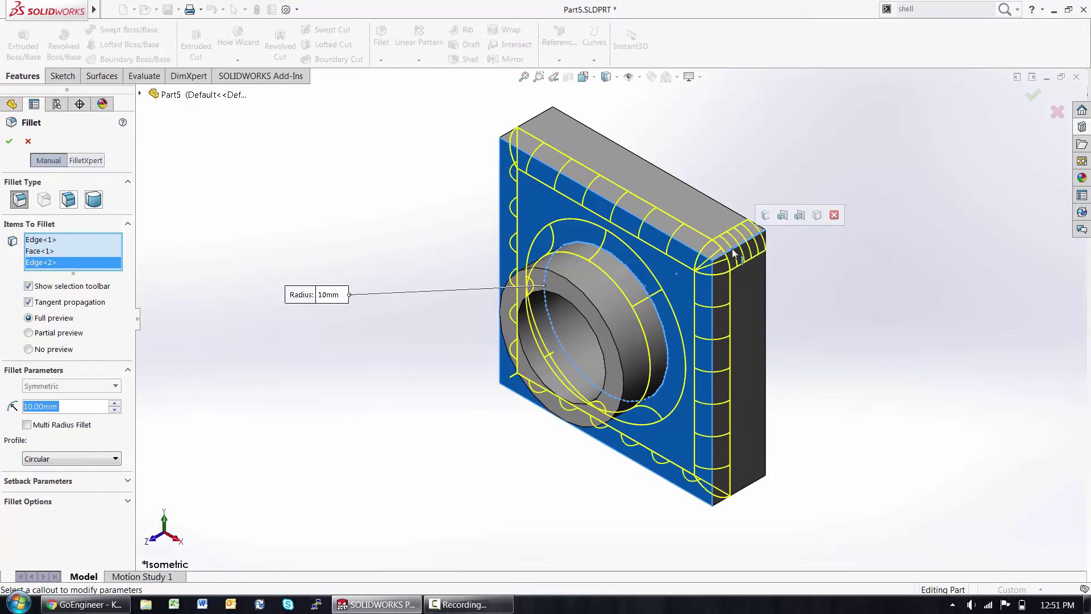
pyautogui.click(533, 118)
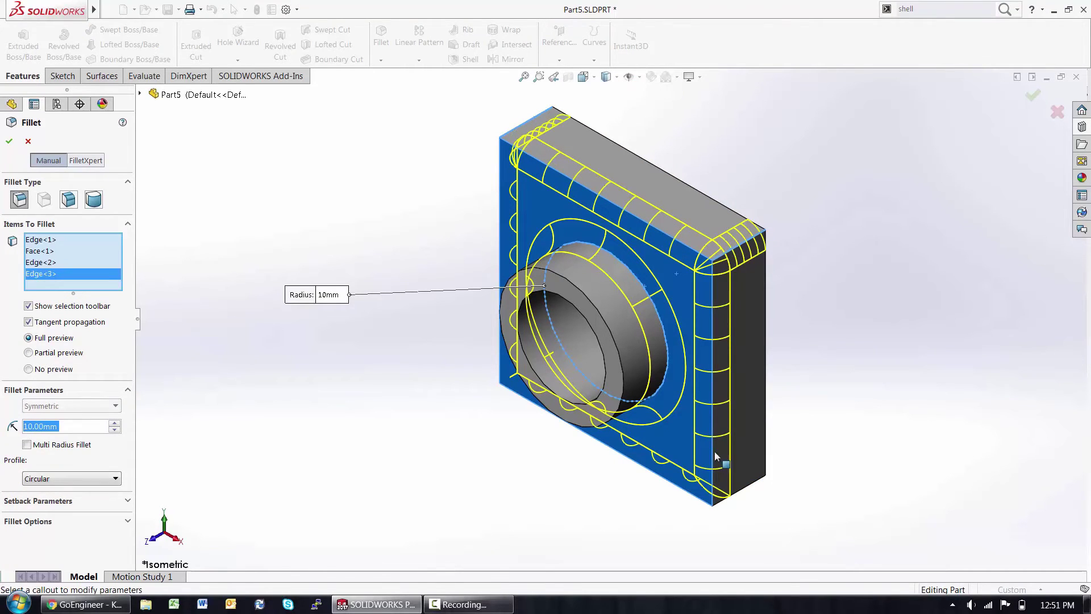
pyautogui.click(754, 496)
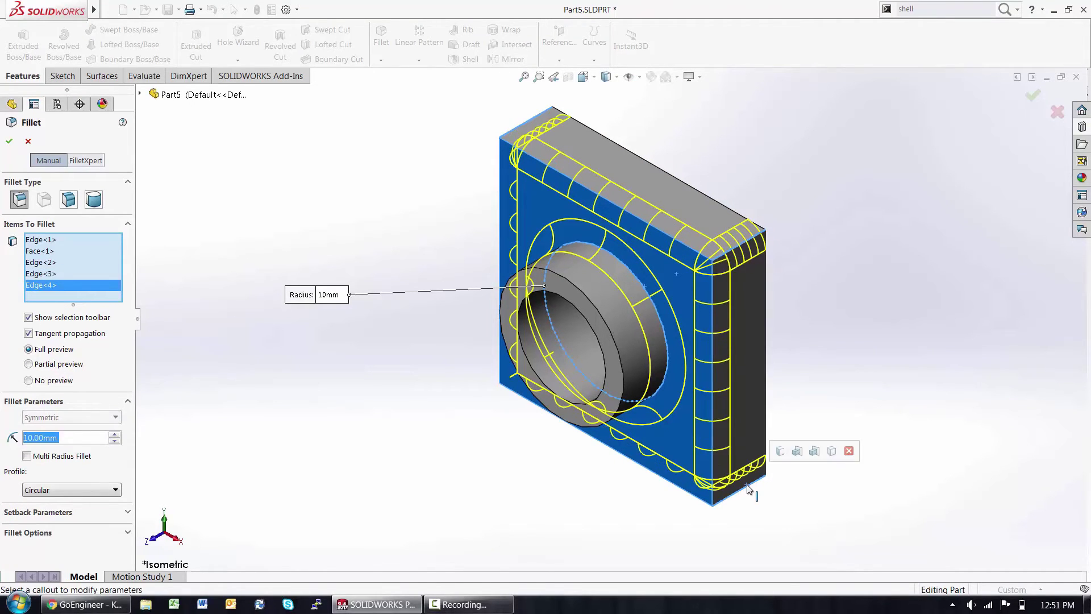
pyautogui.click(526, 371)
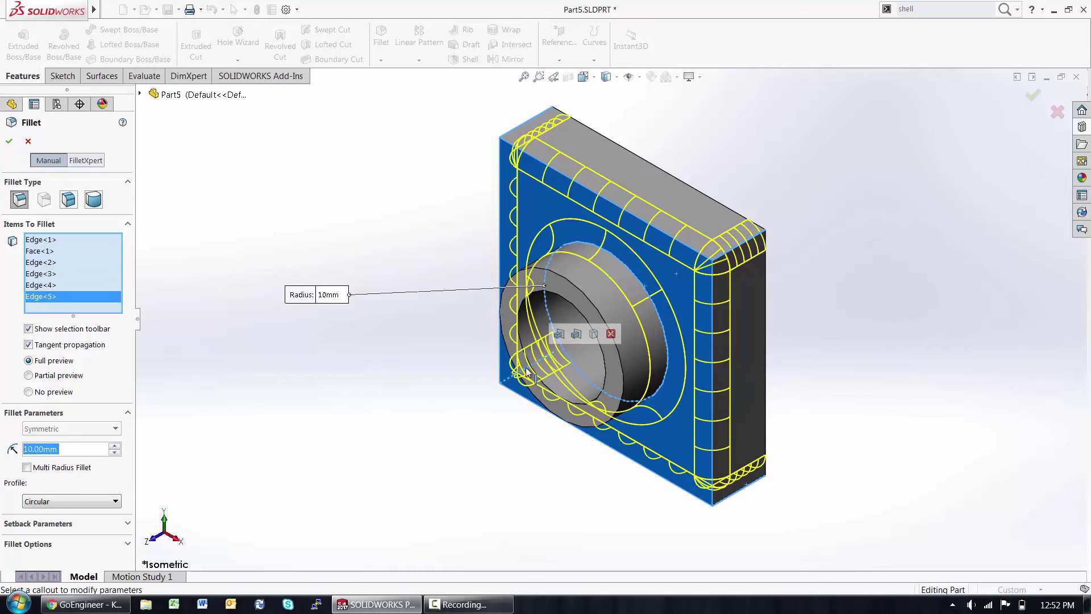
pyautogui.write('5')
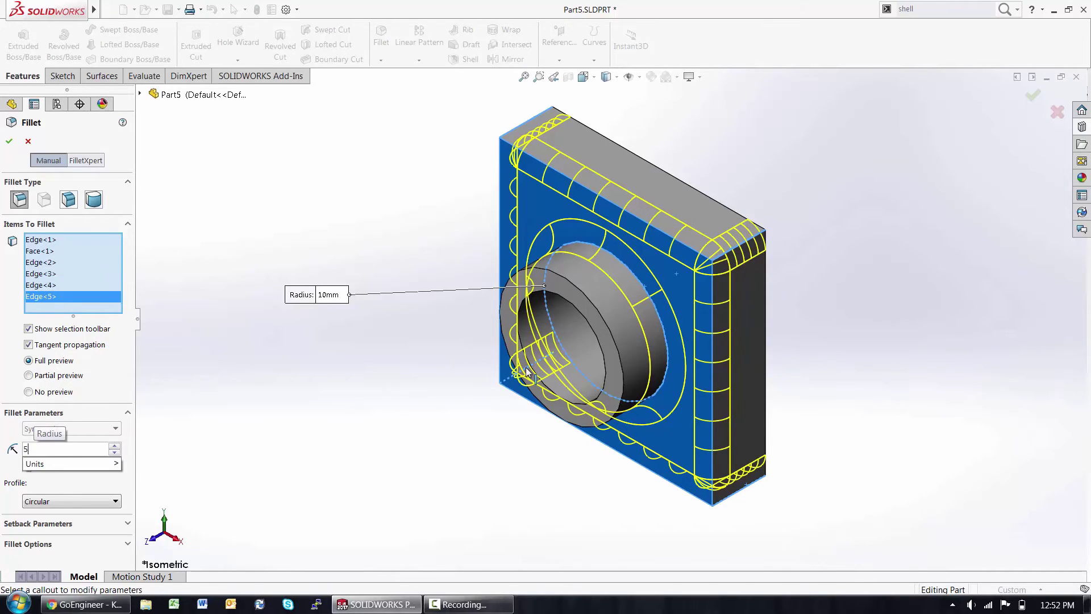
pyautogui.press('Return')
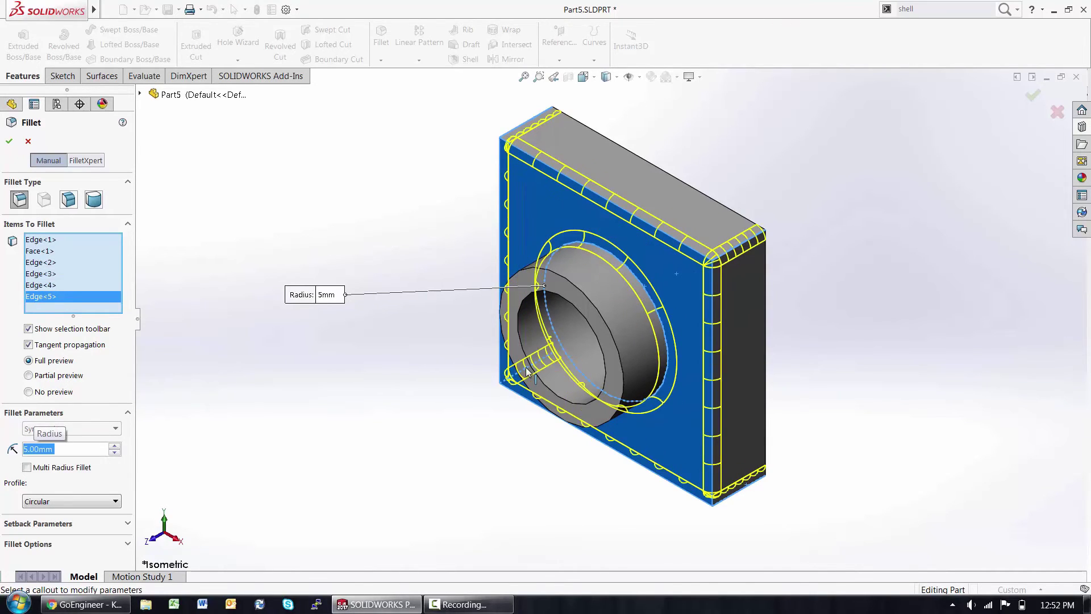
pyautogui.press('Return')
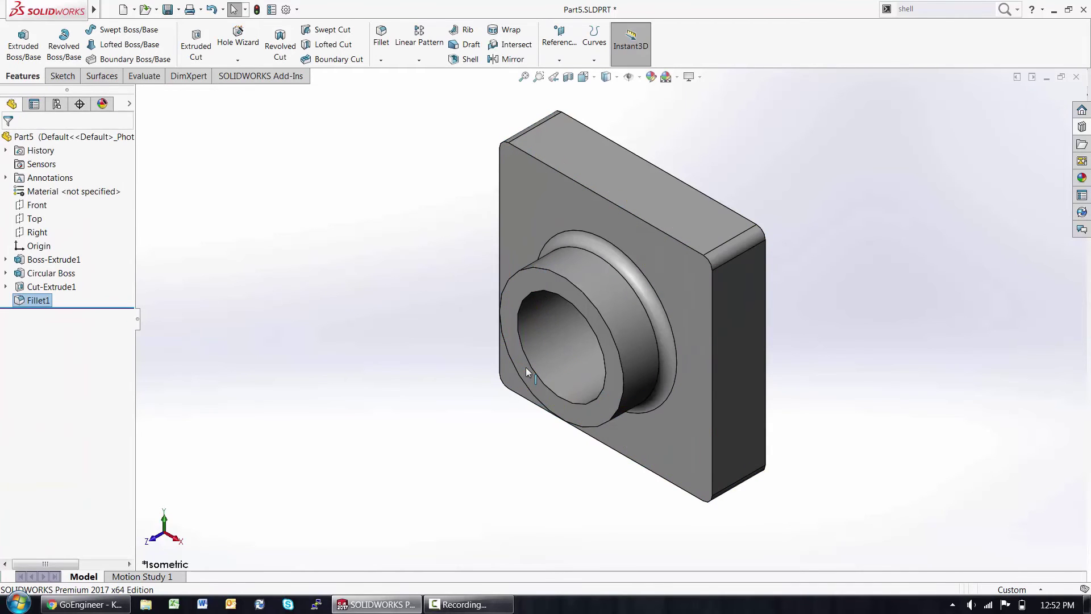
# Step: Add a 1.5 mm fillet on the boss's front face, then orbit to the back
pyautogui.click(526, 369)
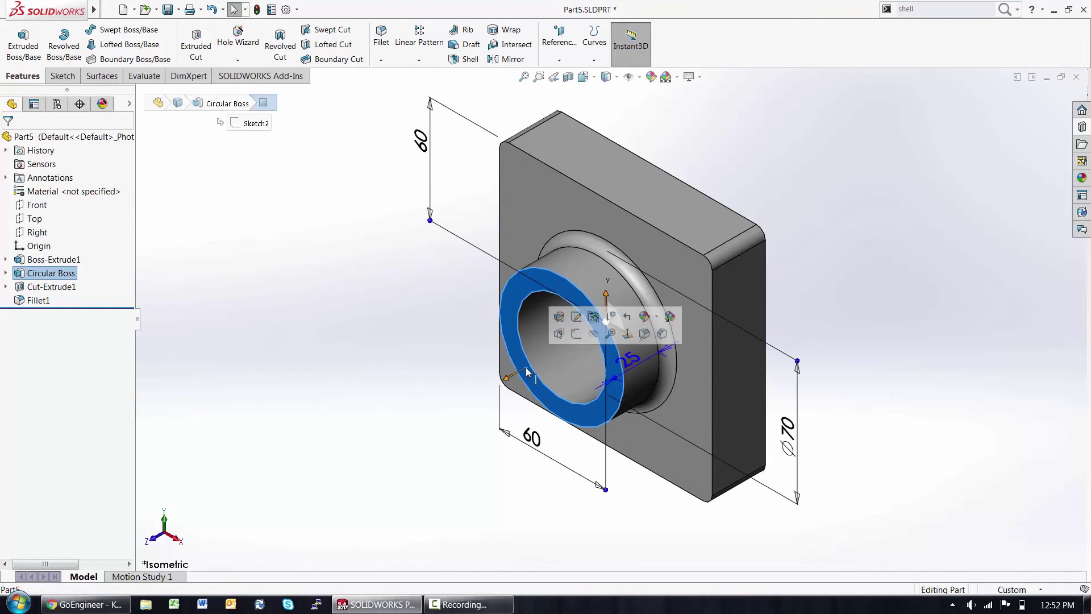
pyautogui.moveTo(527, 369); pyautogui.dragTo(353, 322, button='right')
pyautogui.rightClick(351, 324)
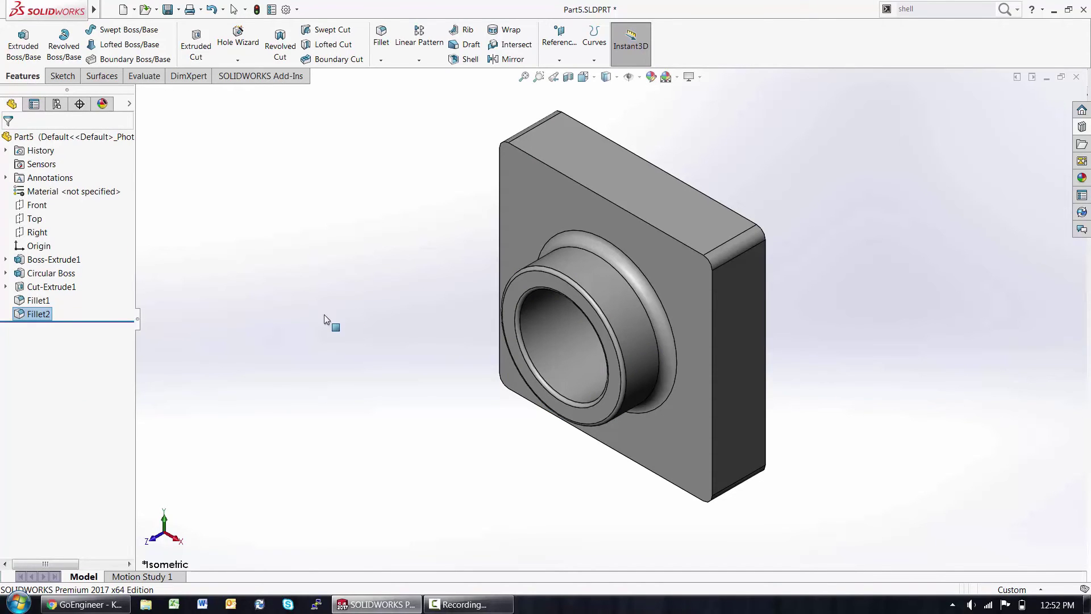
pyautogui.moveTo(329, 317); pyautogui.dragTo(212, 302, button='middle')
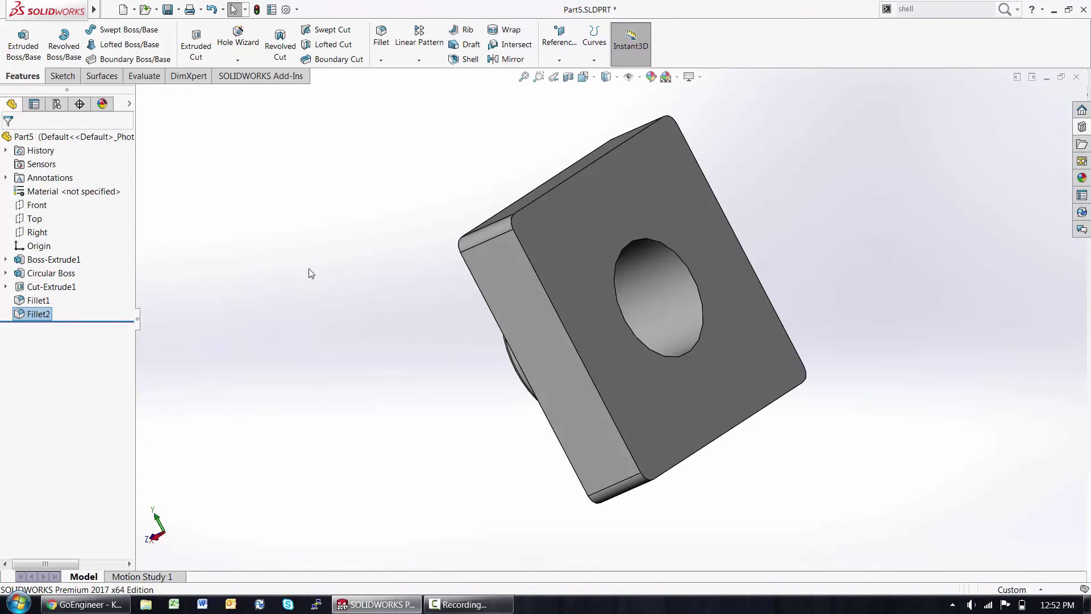
# Step: Search commands for 'shell' and show where the Shell command is located
pyautogui.click(928, 5)
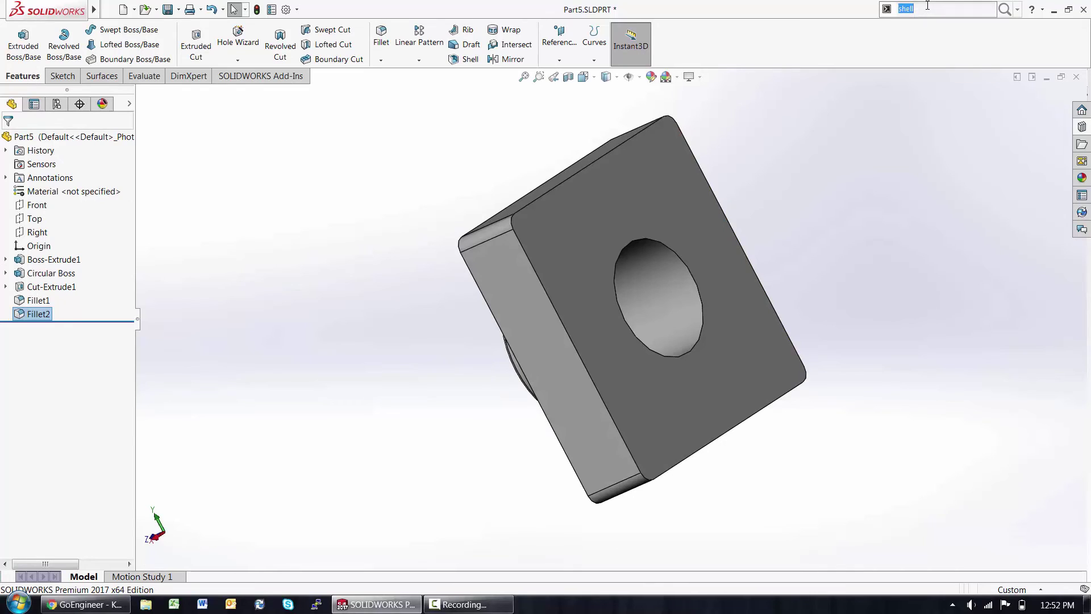
pyautogui.click(1017, 9)
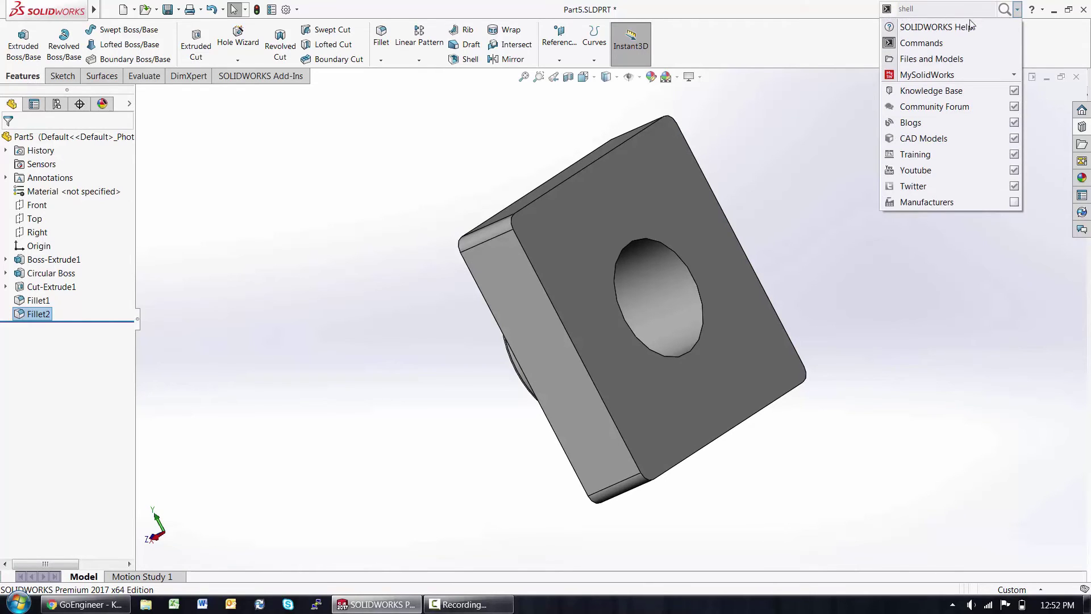
pyautogui.click(933, 44)
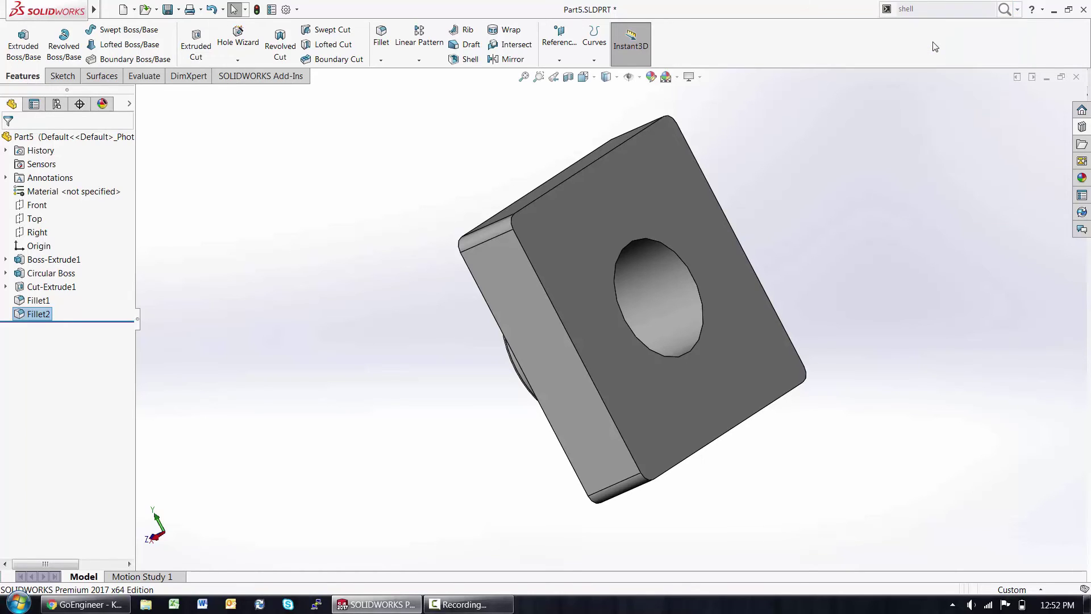
pyautogui.click(936, 7)
pyautogui.write('shell')
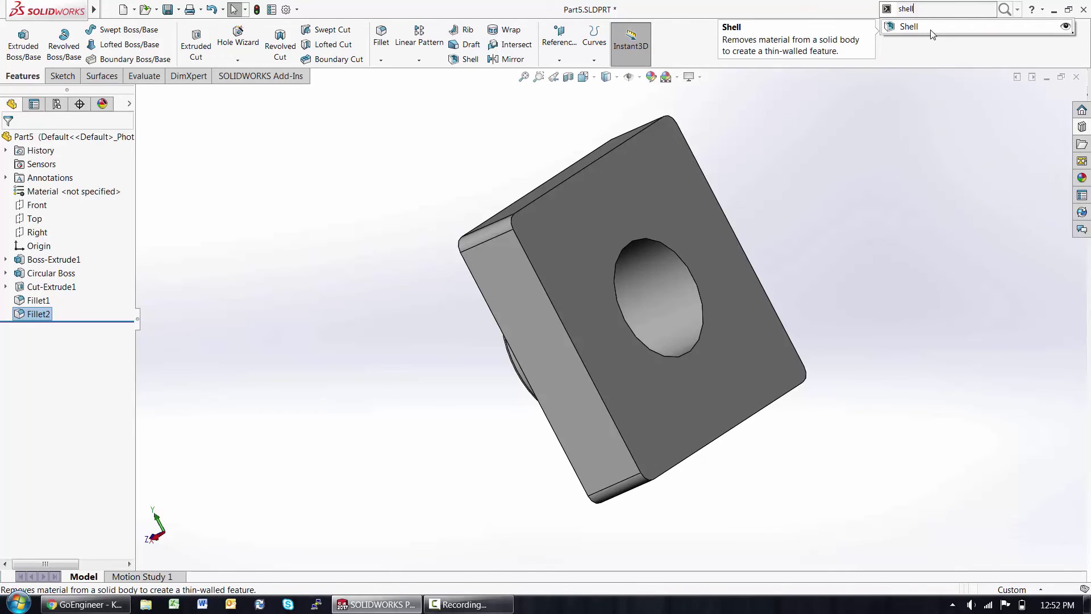
pyautogui.click(1066, 27)
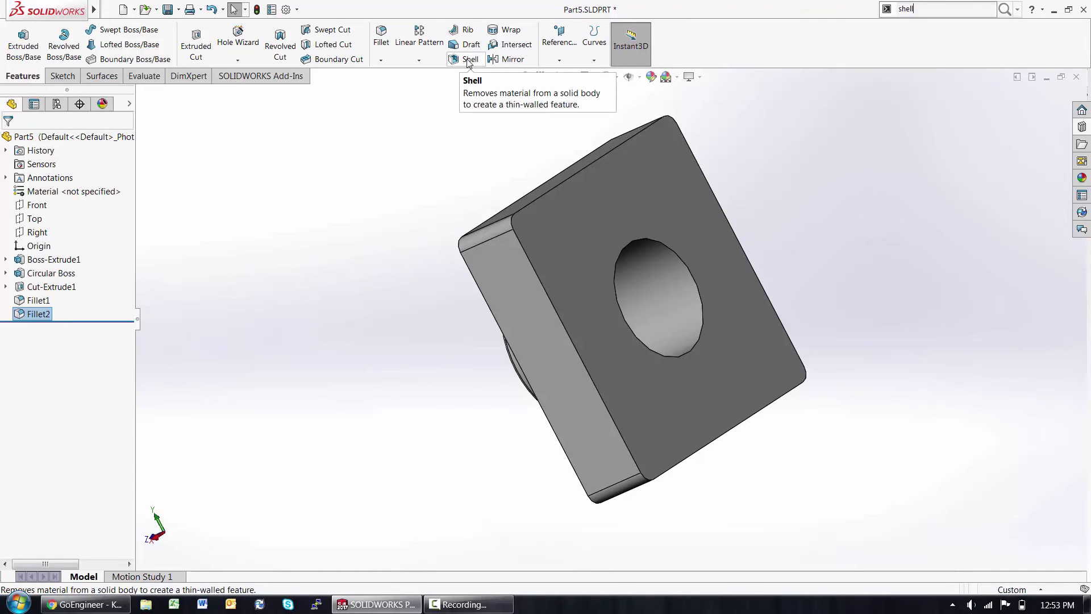
# Step: Apply a 2 mm Shell, removing the flat back face with the hole
pyautogui.click(469, 59)
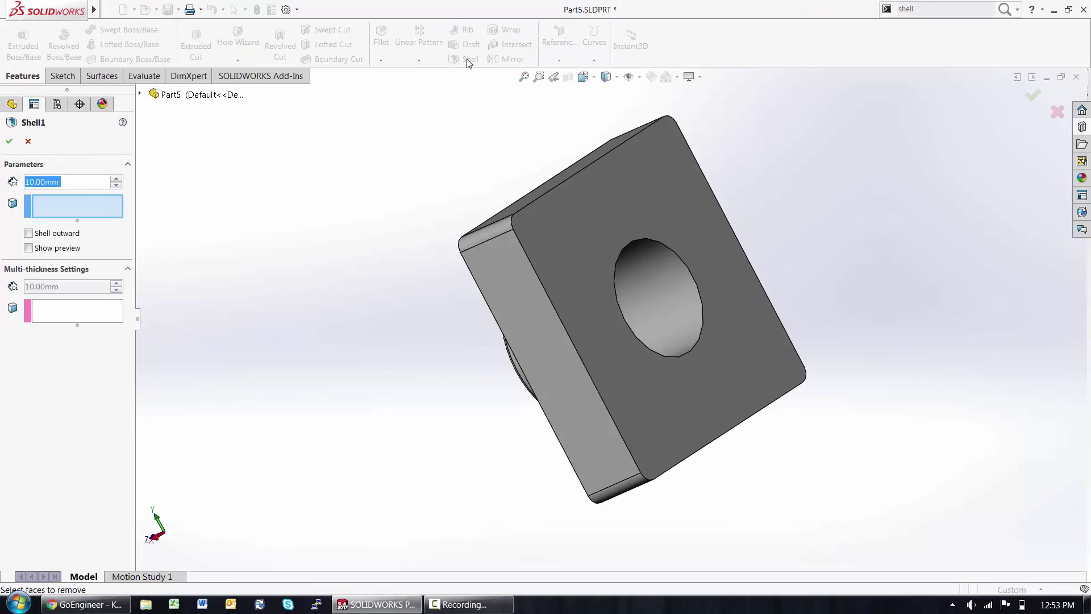
pyautogui.click(619, 212)
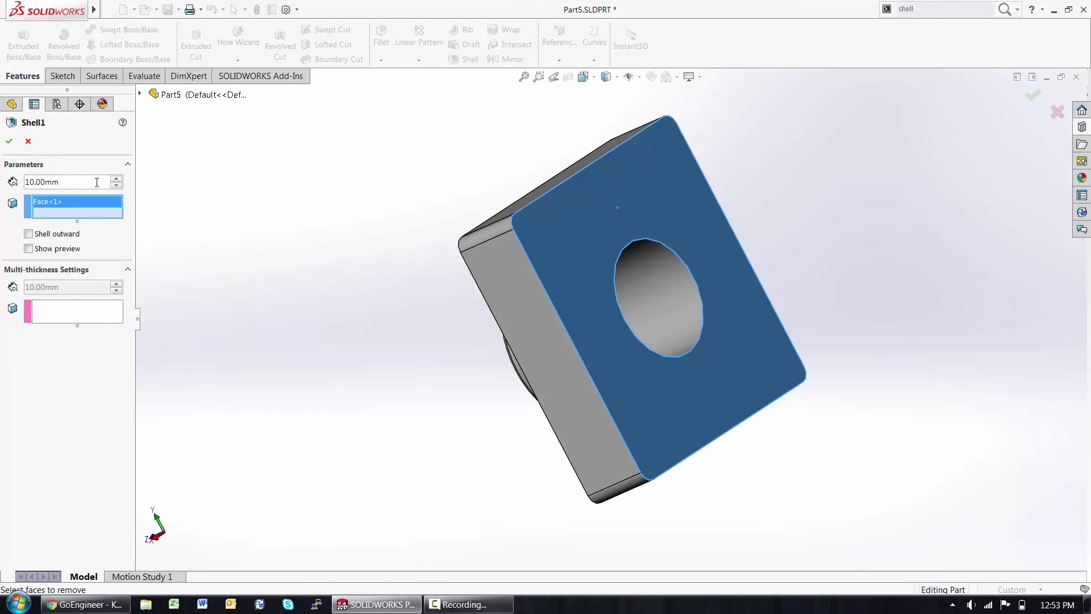
pyautogui.moveTo(85, 181); pyautogui.dragTo(2, 180)
pyautogui.write('2')
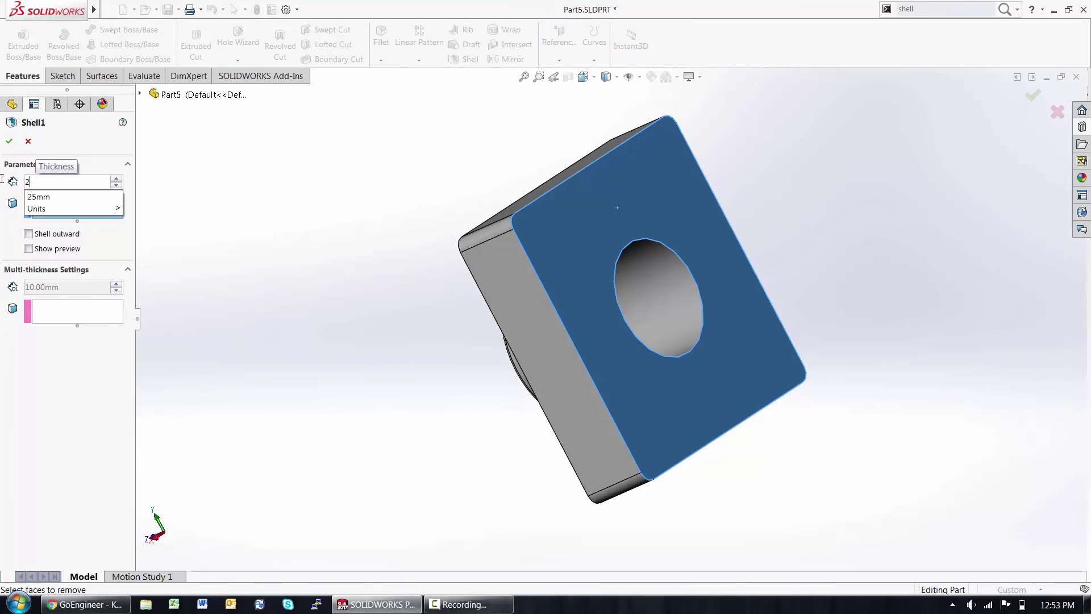
pyautogui.press('Return')
pyautogui.click(11, 141)
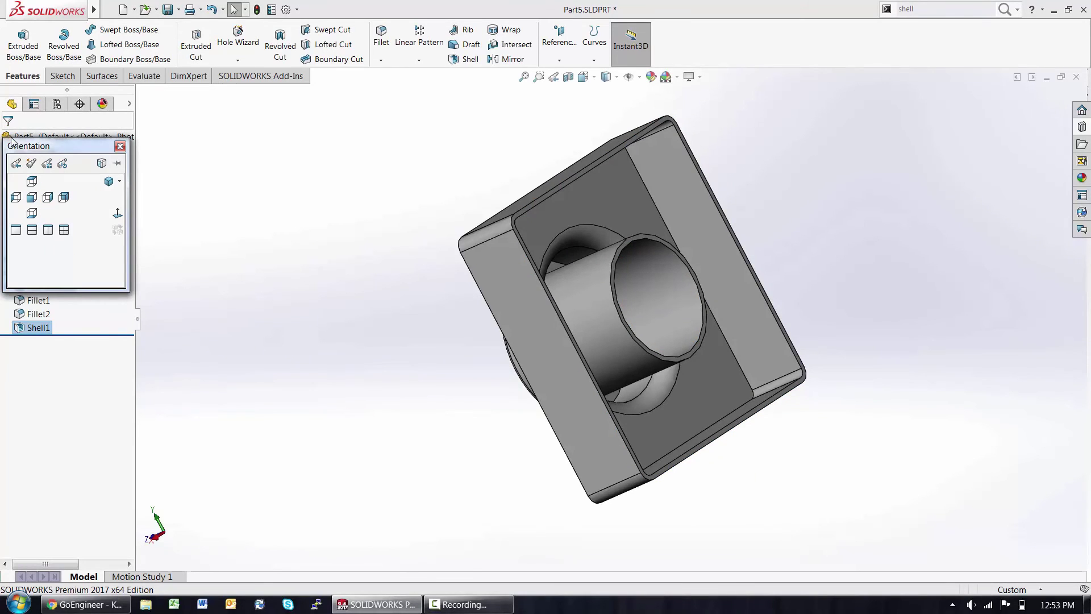
pyautogui.click(109, 181)
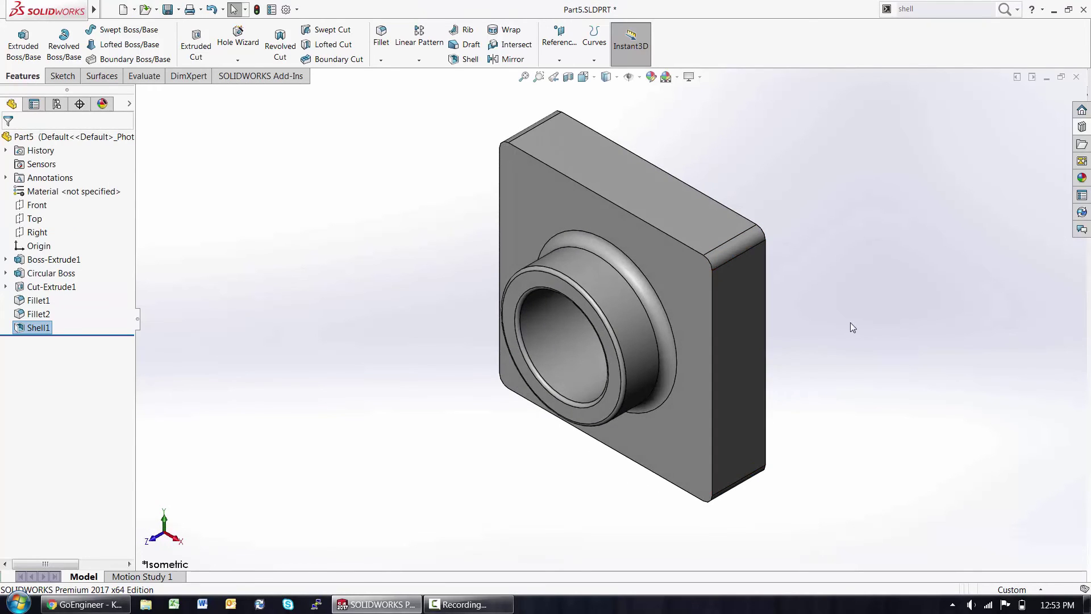
pyautogui.click(1024, 590)
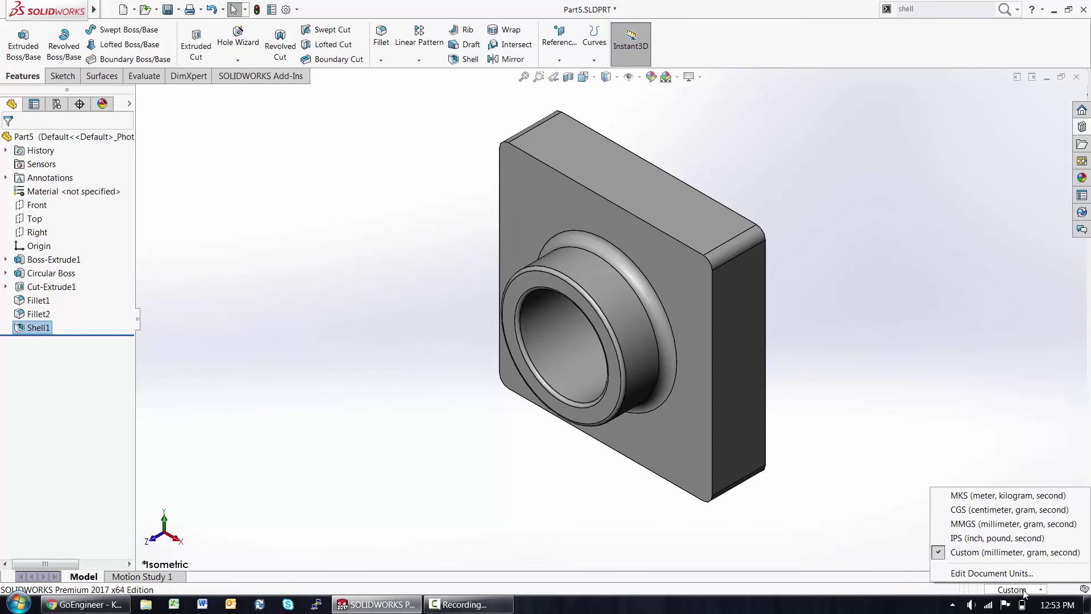
pyautogui.click(1007, 552)
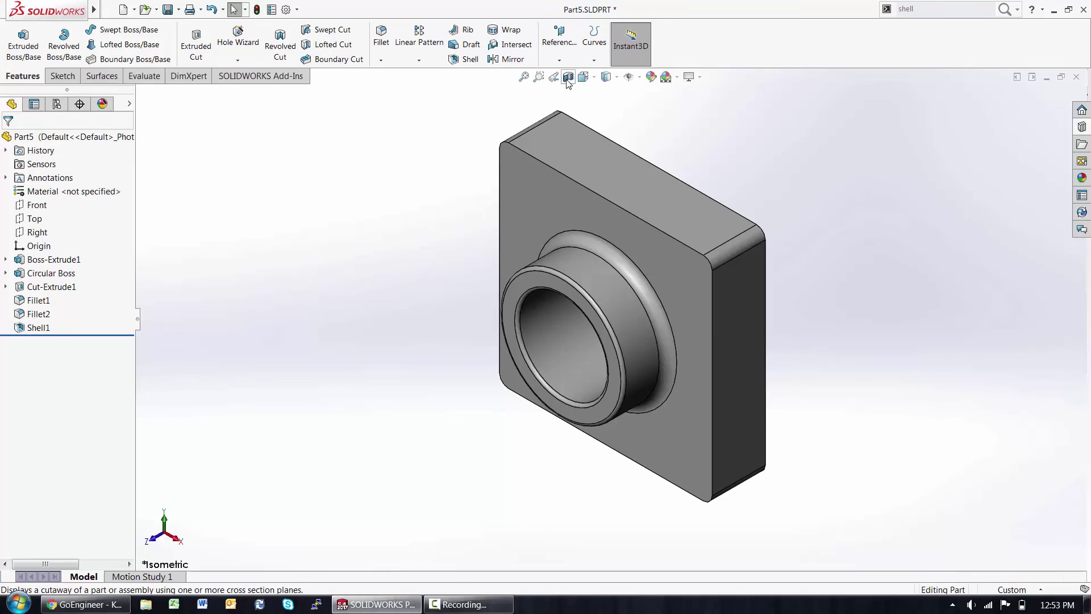
pyautogui.click(568, 77)
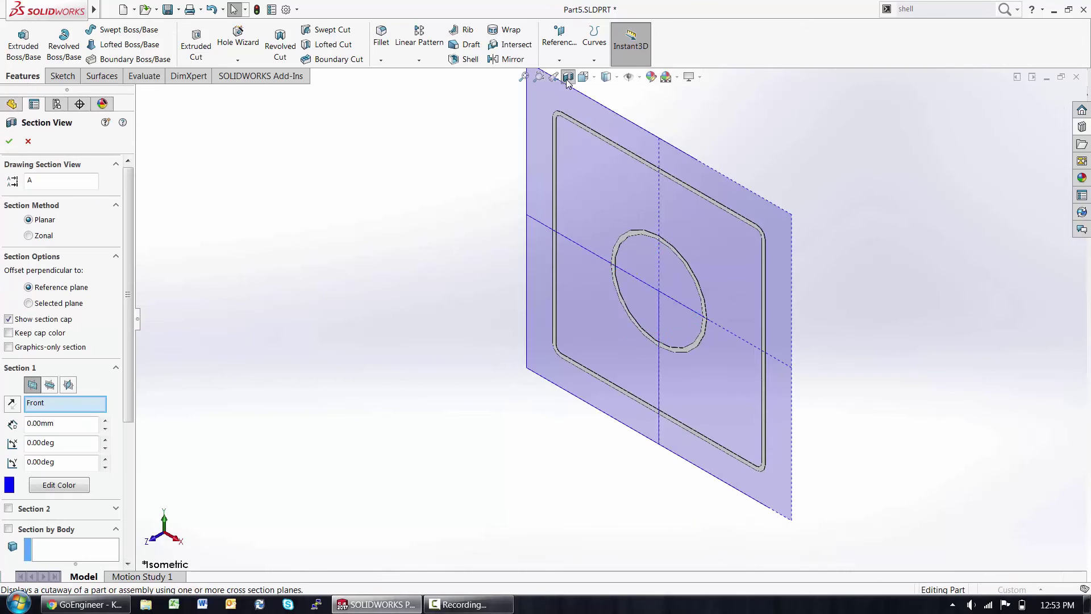
pyautogui.click(49, 384)
pyautogui.moveTo(612, 326); pyautogui.dragTo(612, 182)
pyautogui.press('Escape')
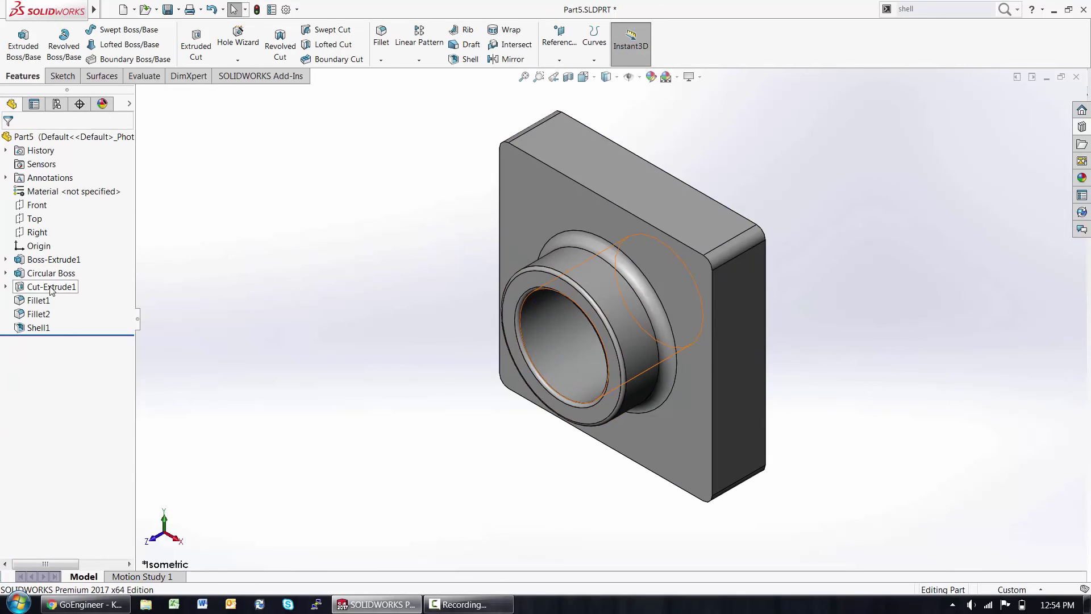
# Step: Edit Sketch3 of Cut-Extrude1, change the 10 mm dimension to 7.5 mm, and rebuild
pyautogui.click(6, 286)
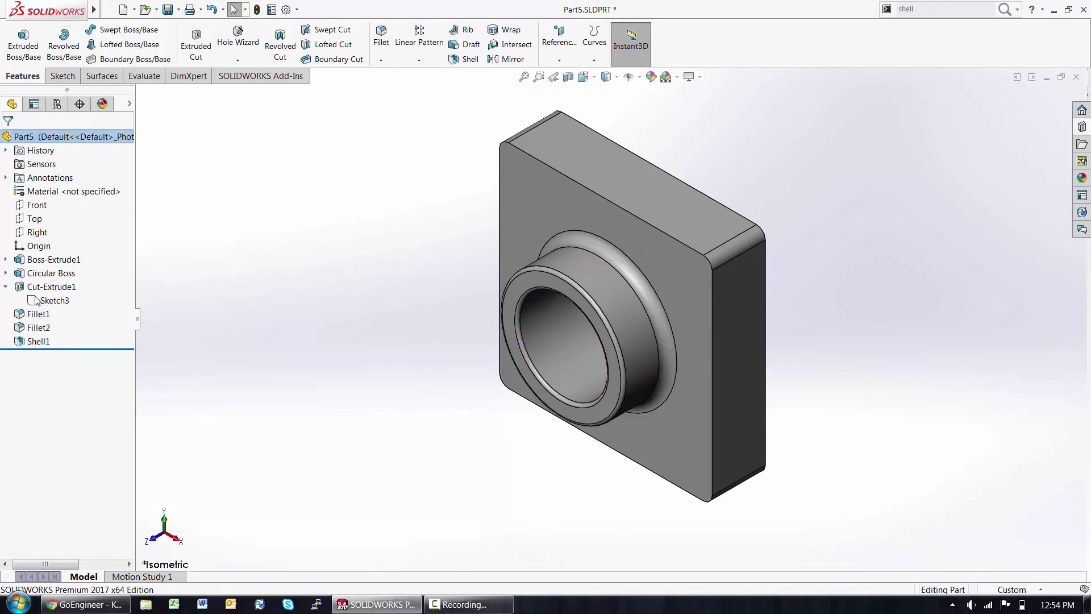
pyautogui.rightClick(50, 305)
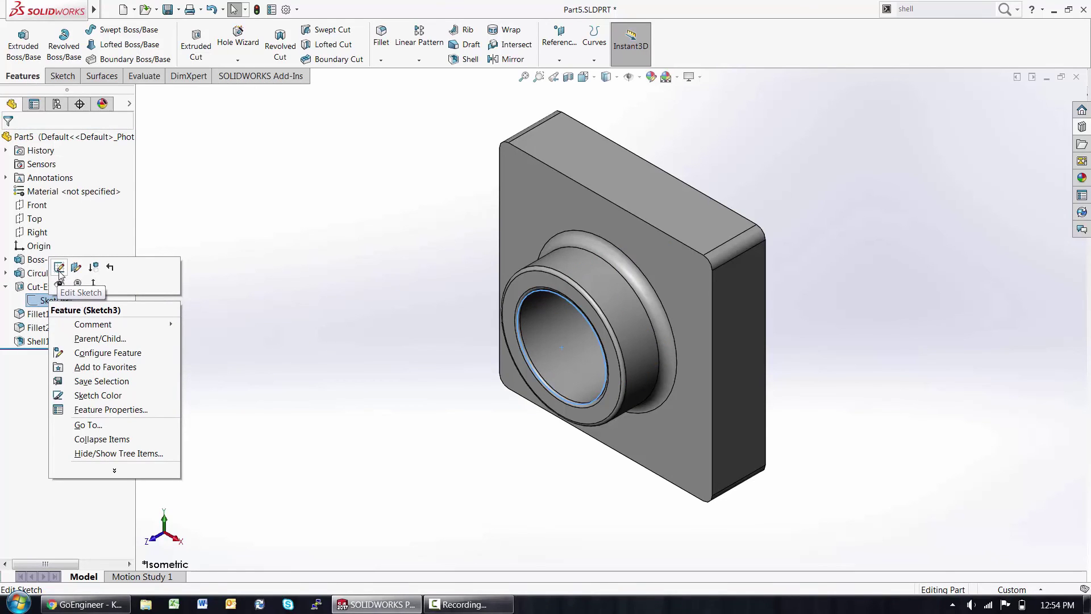
pyautogui.rightClick(36, 288)
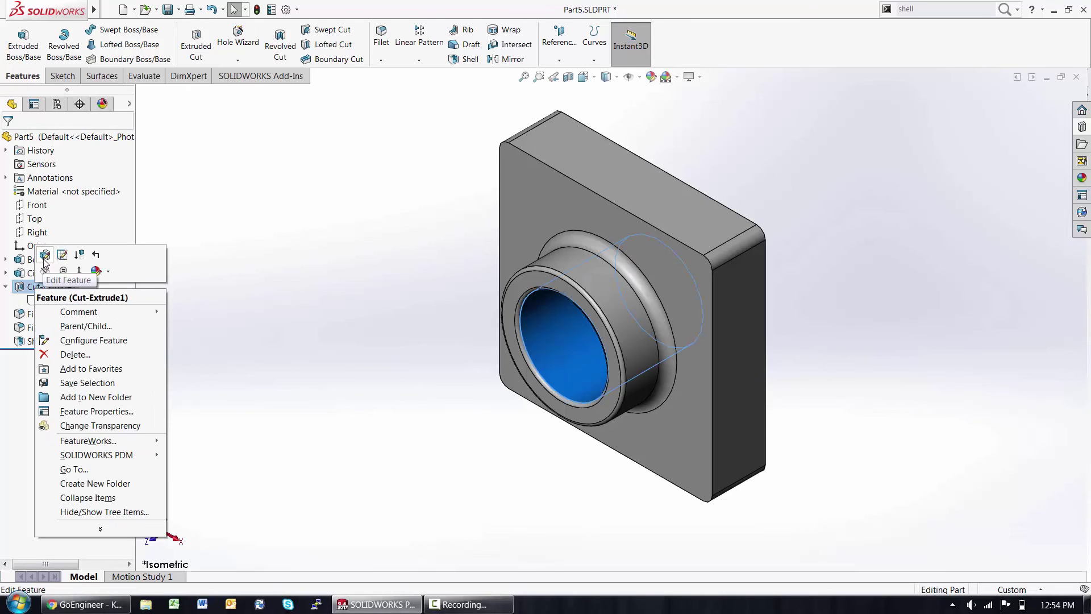
pyautogui.click(62, 255)
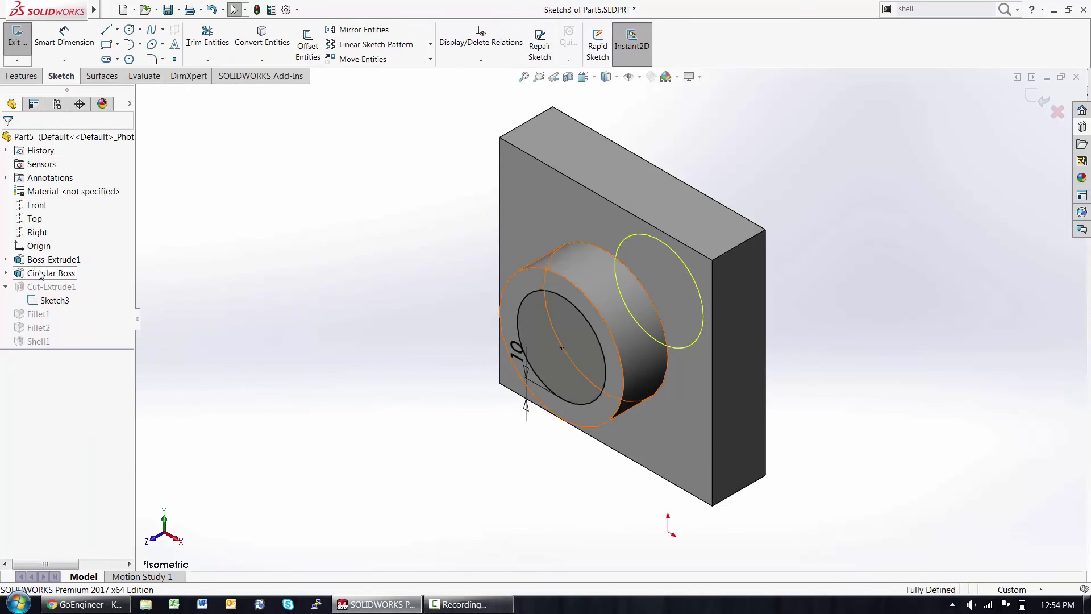
pyautogui.doubleClick(518, 364)
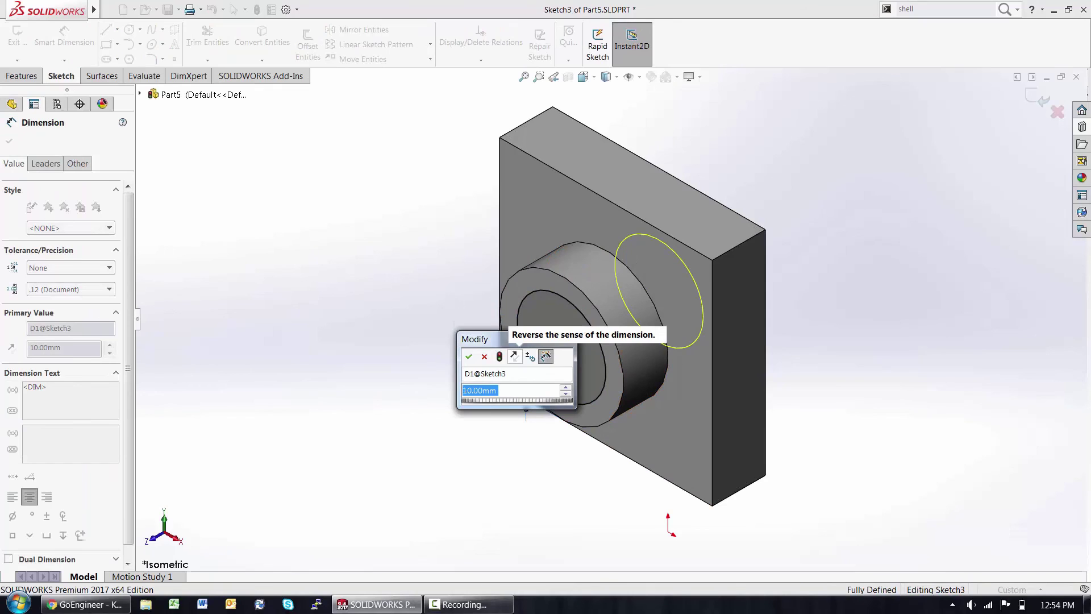
pyautogui.write('7.5')
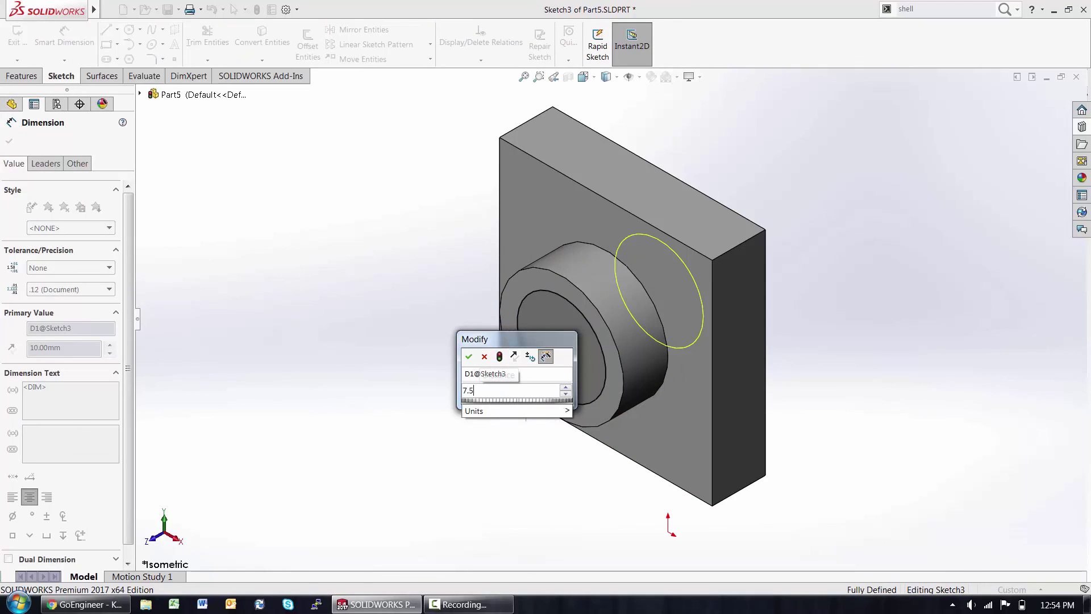
pyautogui.press('Return')
pyautogui.hotkey('ctrl', 'b')
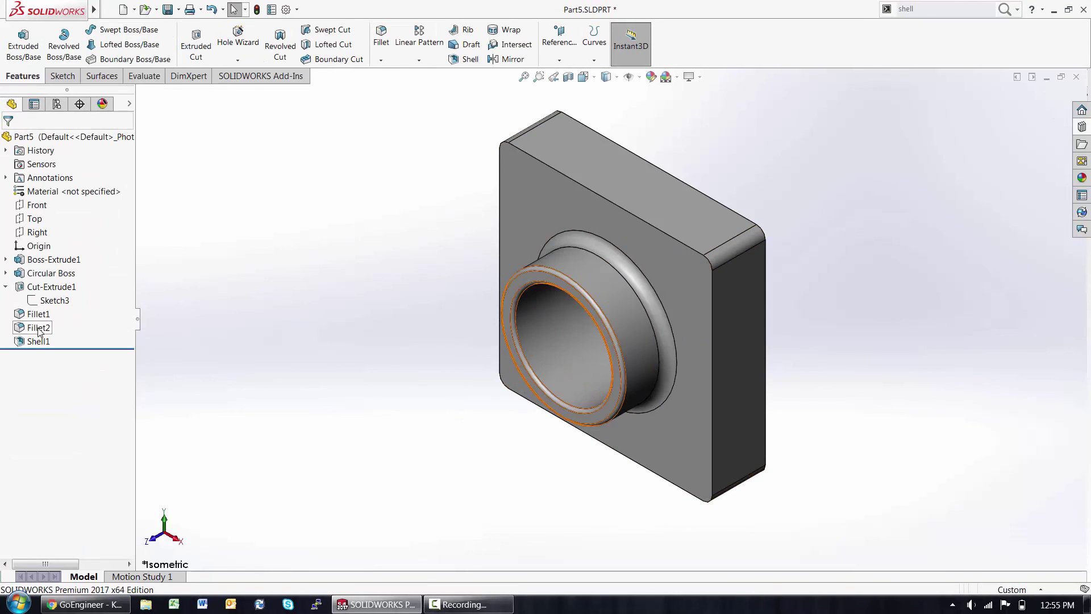
# Step: Open Fillet2's settings and close them without changes
pyautogui.rightClick(39, 328)
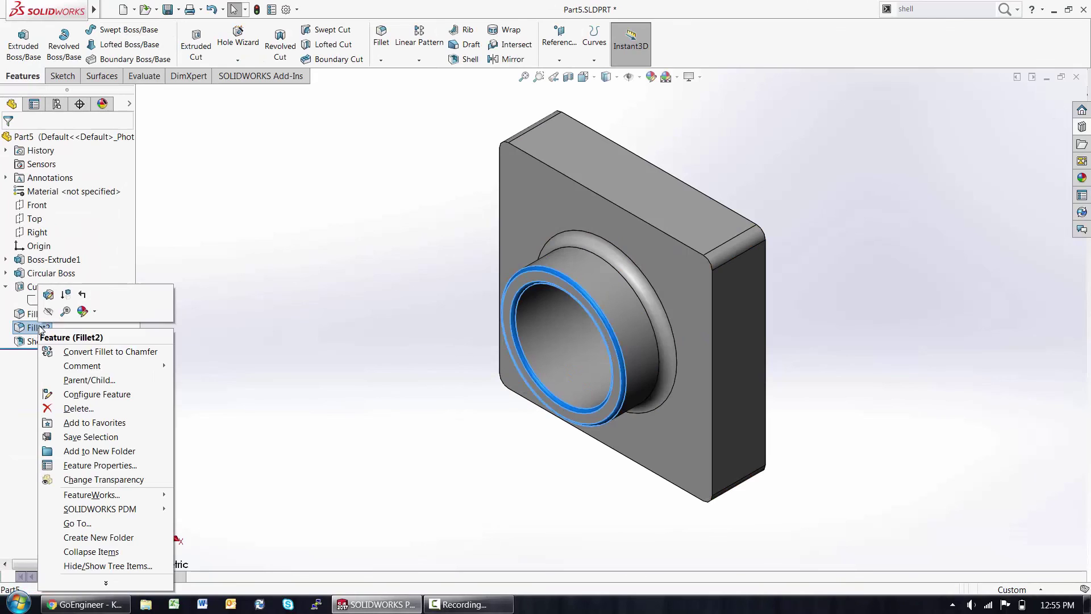
pyautogui.click(48, 298)
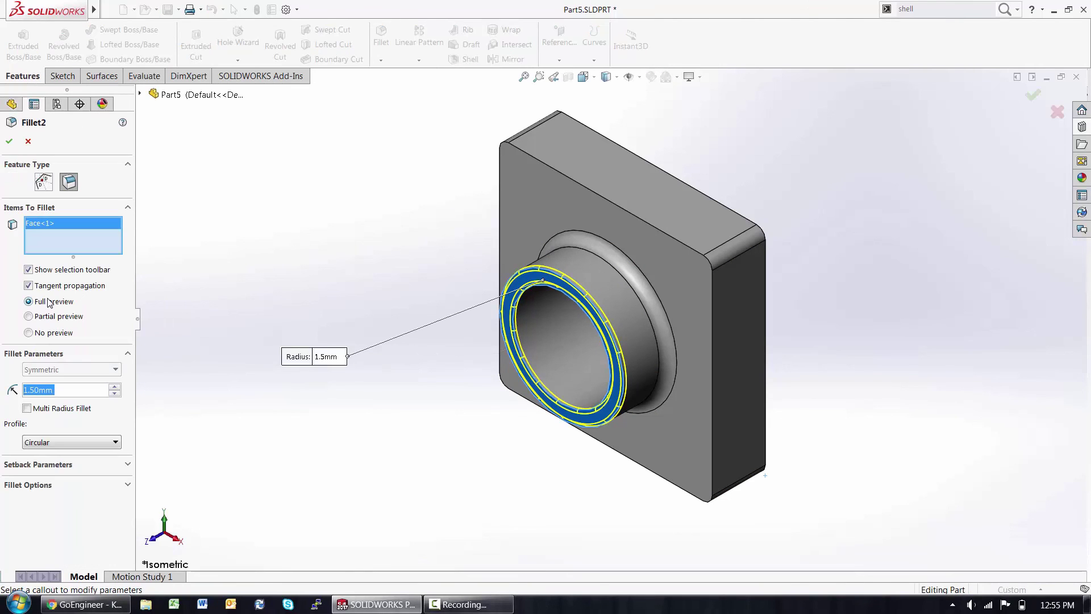
pyautogui.press('Return')
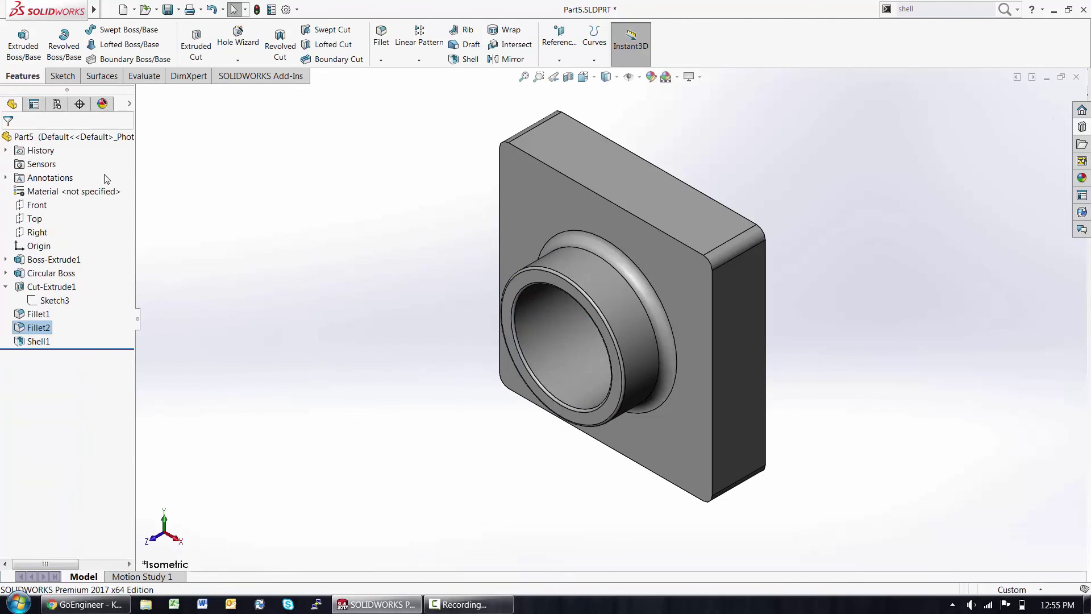
# Step: Apply Commercially Pure CP-Ti UNS R50400 from Titanium Alloys as the material, then save Part5
pyautogui.rightClick(65, 193)
pyautogui.click(94, 199)
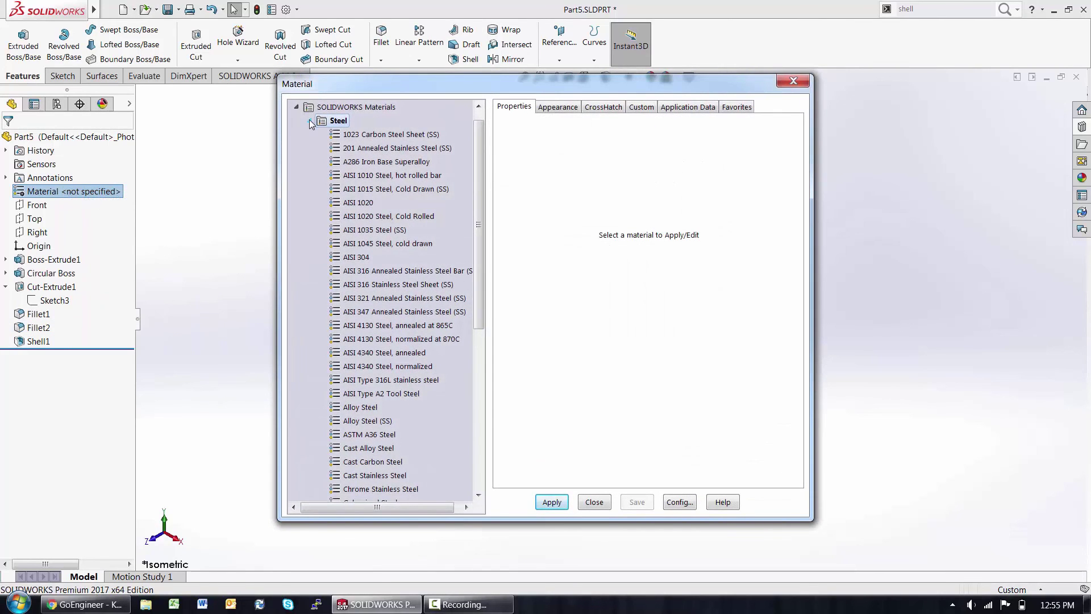
pyautogui.click(309, 120)
pyautogui.click(309, 188)
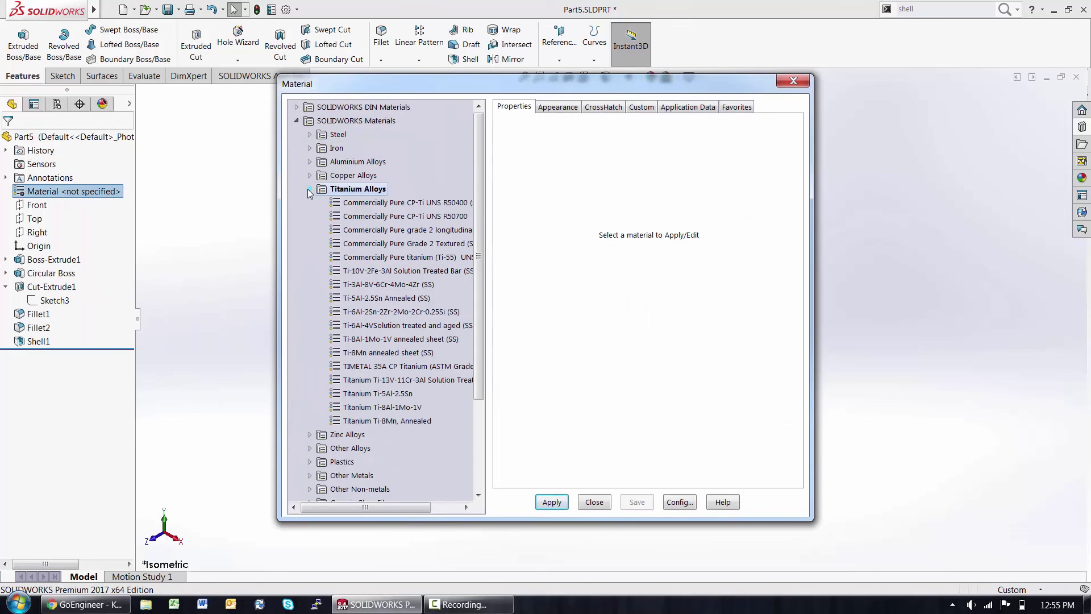
pyautogui.click(398, 202)
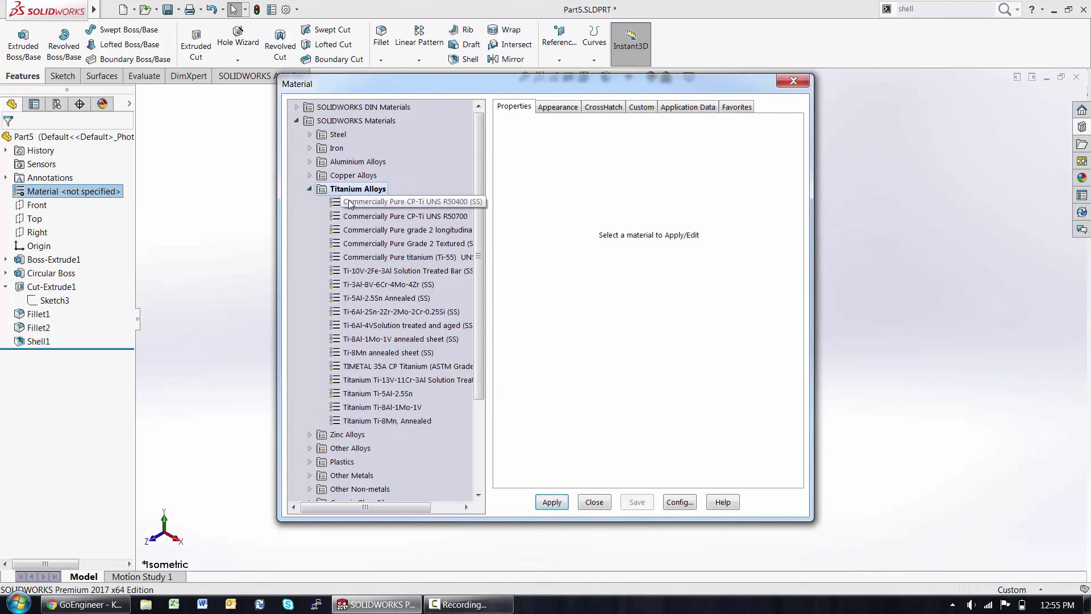
pyautogui.click(551, 501)
pyautogui.click(594, 502)
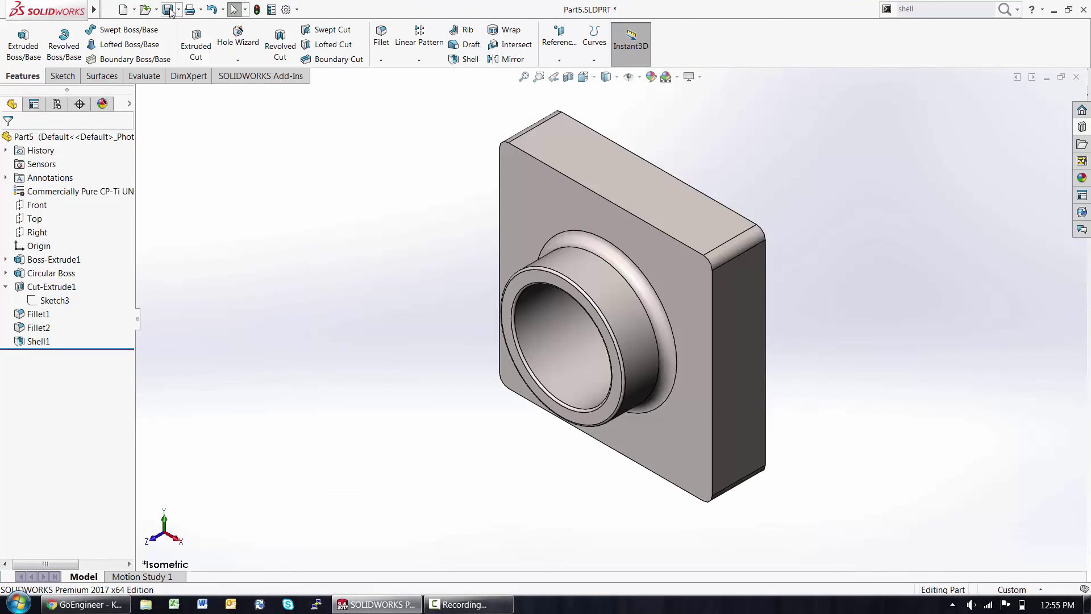
pyautogui.click(170, 10)
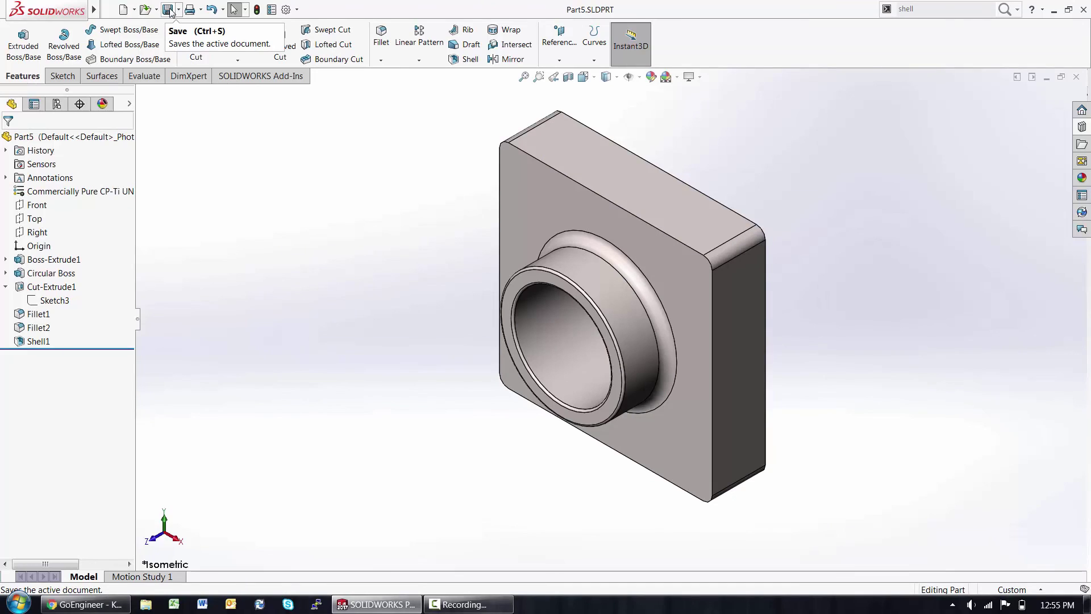